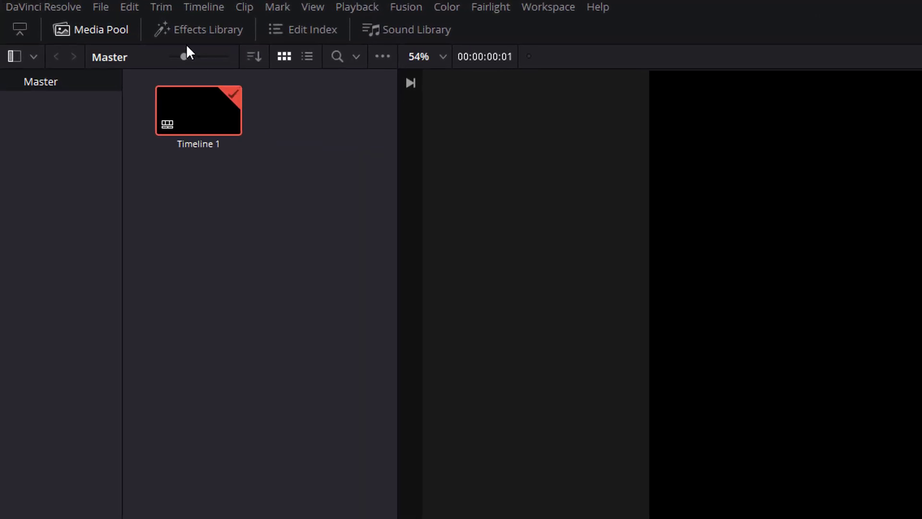
- Show the Effects Library with its audio and video transitions on the Edit page
click(183, 30)
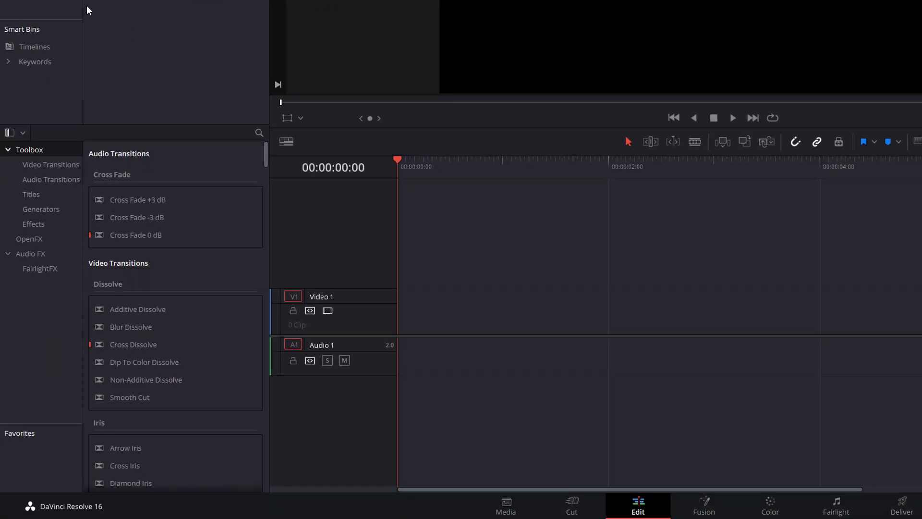
- Add a Fusion Composition clip to V1, lengthen it, and open it on the Fusion page
click(45, 224)
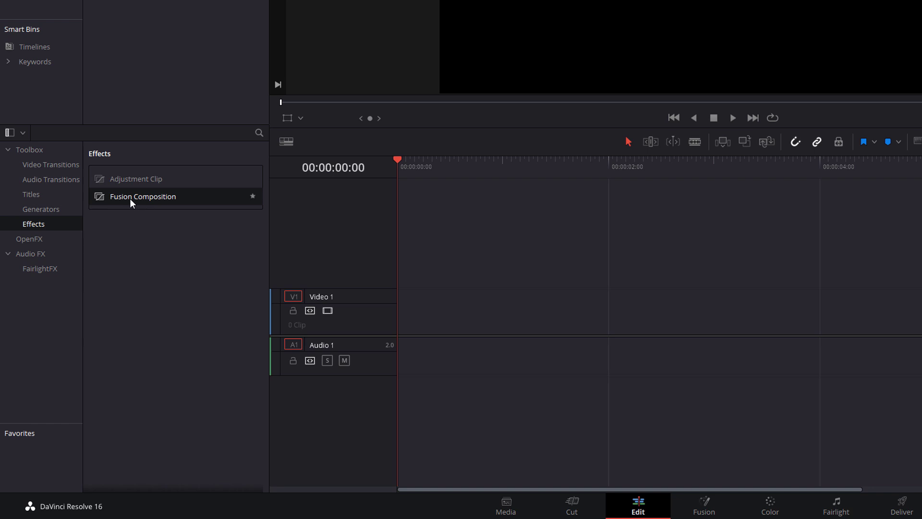
drag(129, 202, 402, 317)
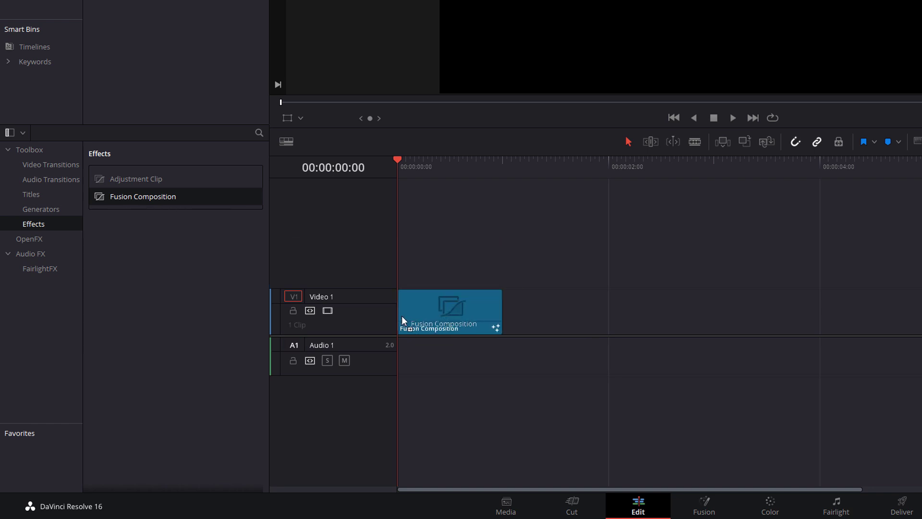
drag(502, 316, 704, 317)
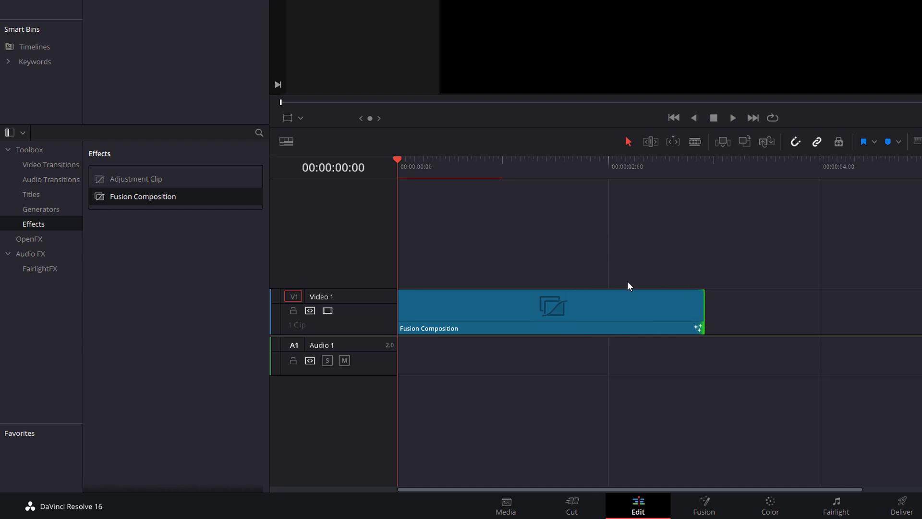
click(540, 316)
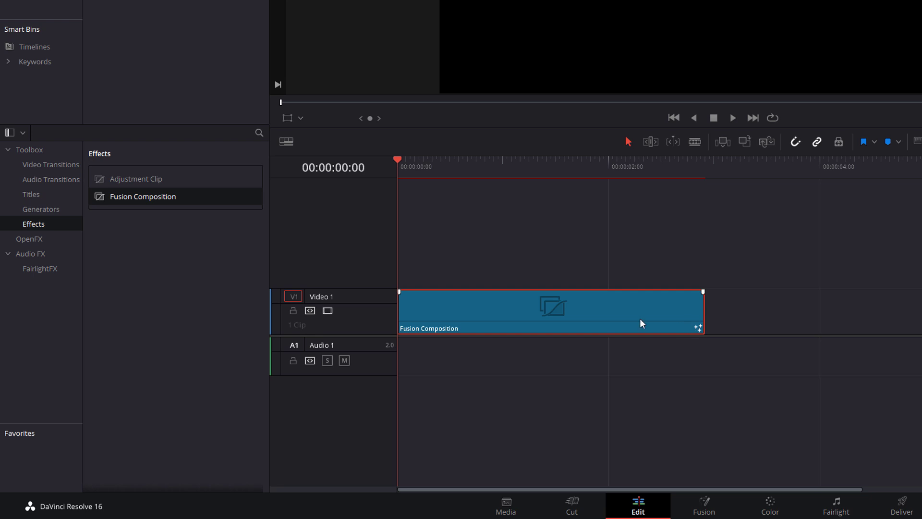
click(714, 515)
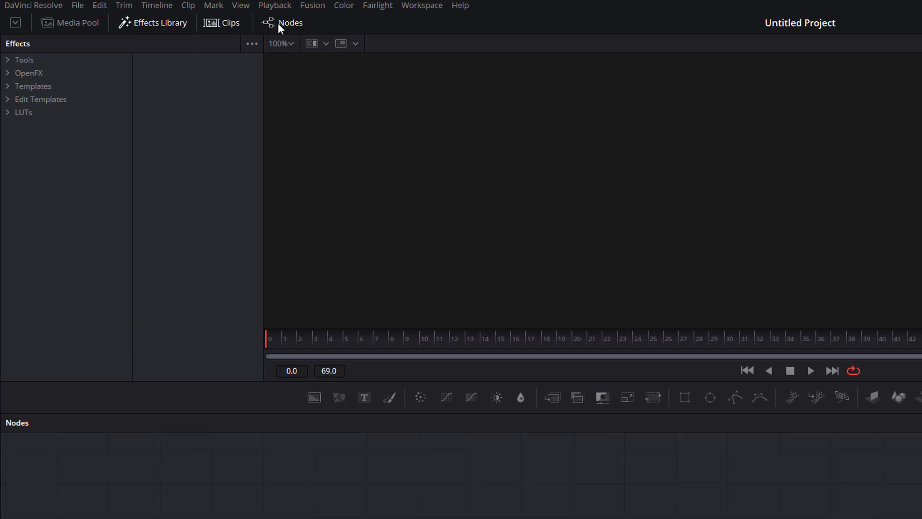
click(283, 25)
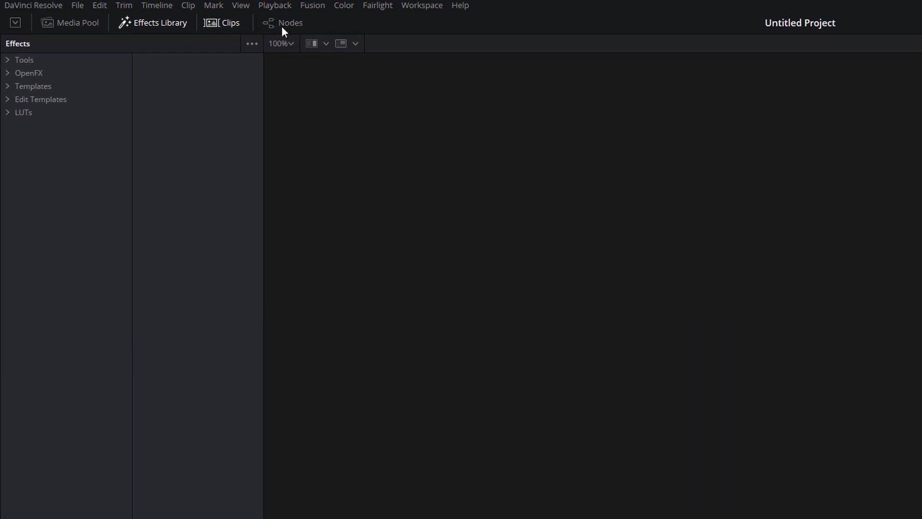
click(281, 26)
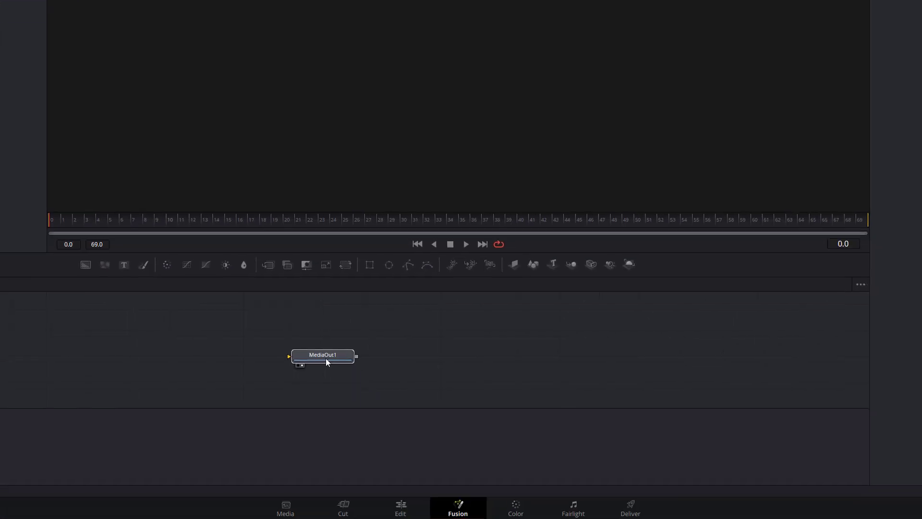
click(326, 358)
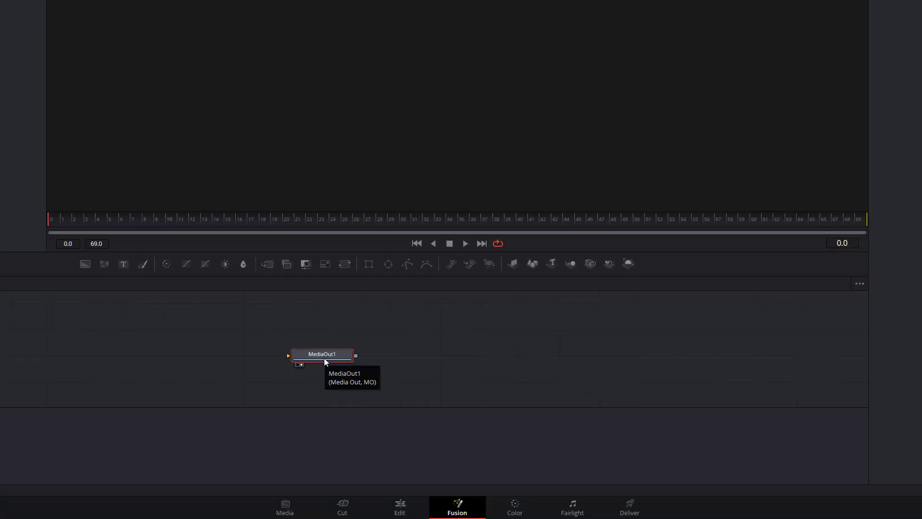
click(228, 368)
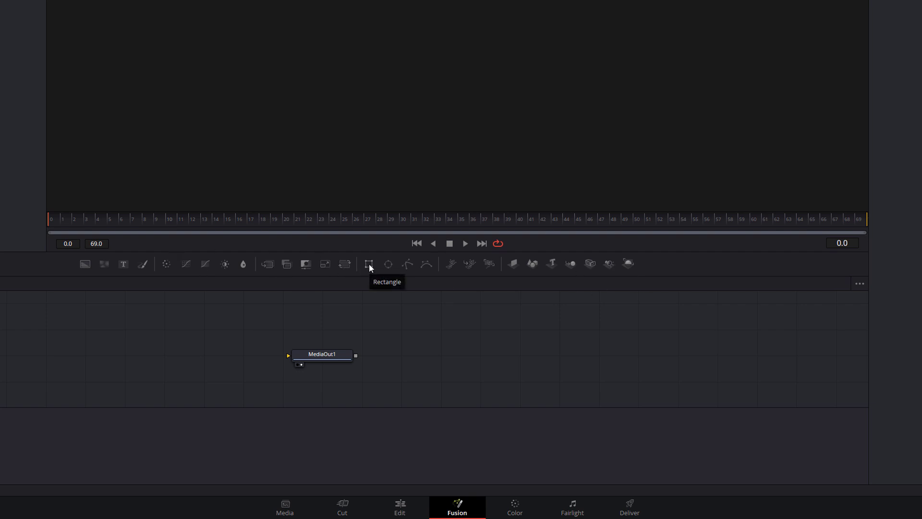
- Add Rectangle and Background nodes and wire Rectangle1 → Background1 → MediaOut1
drag(369, 264, 98, 359)
mouse_move(95, 361)
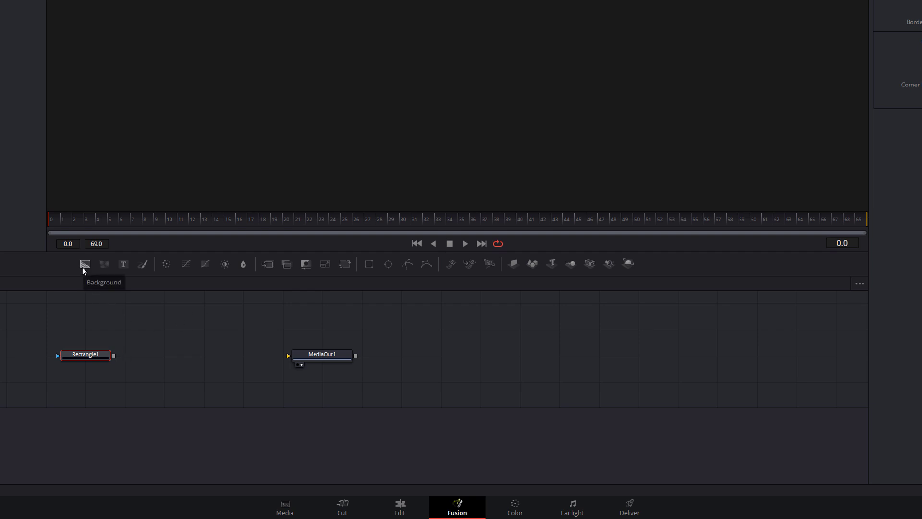
drag(82, 264, 191, 358)
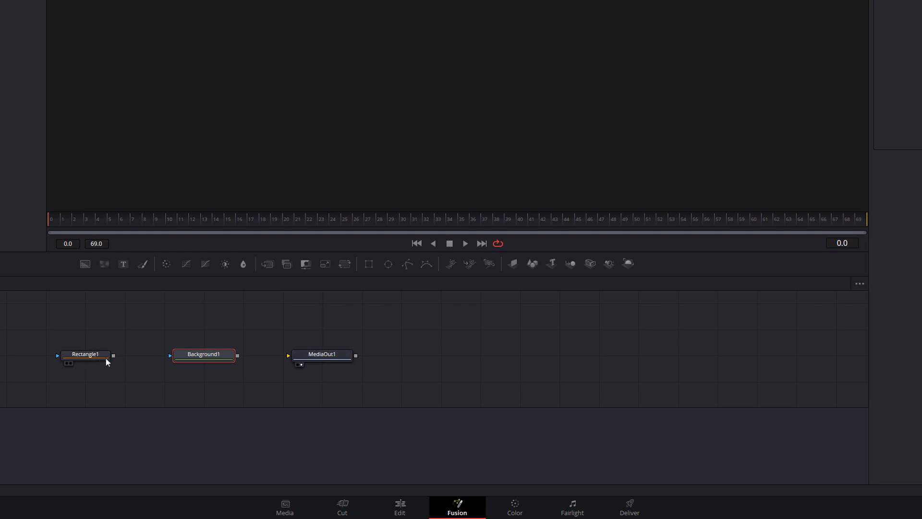
drag(114, 357, 178, 362)
drag(237, 356, 289, 355)
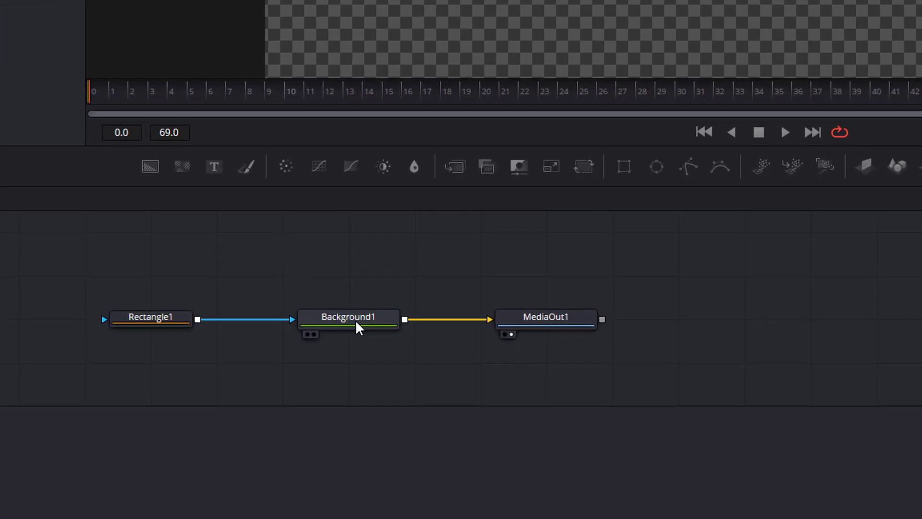
- Set Background1's colour to pure red (Red 1.0, Green 0, Blue 0)
click(353, 320)
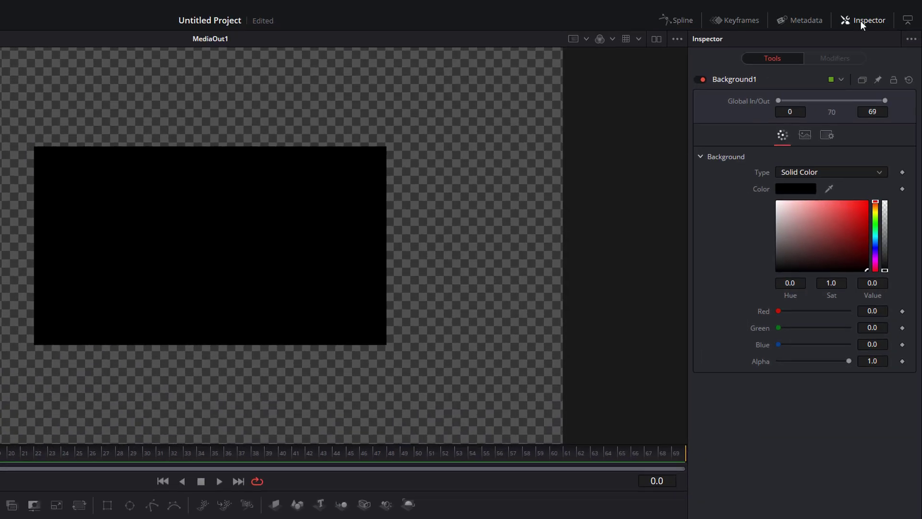
click(861, 21)
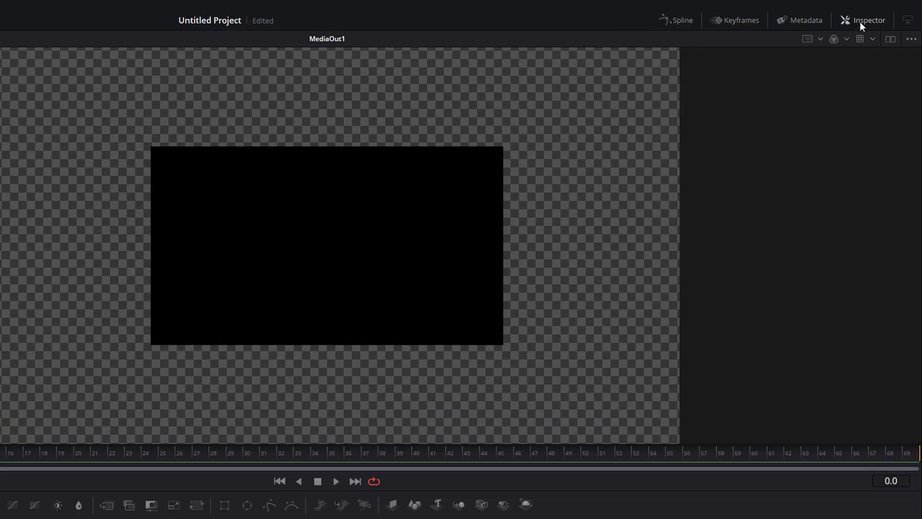
click(859, 21)
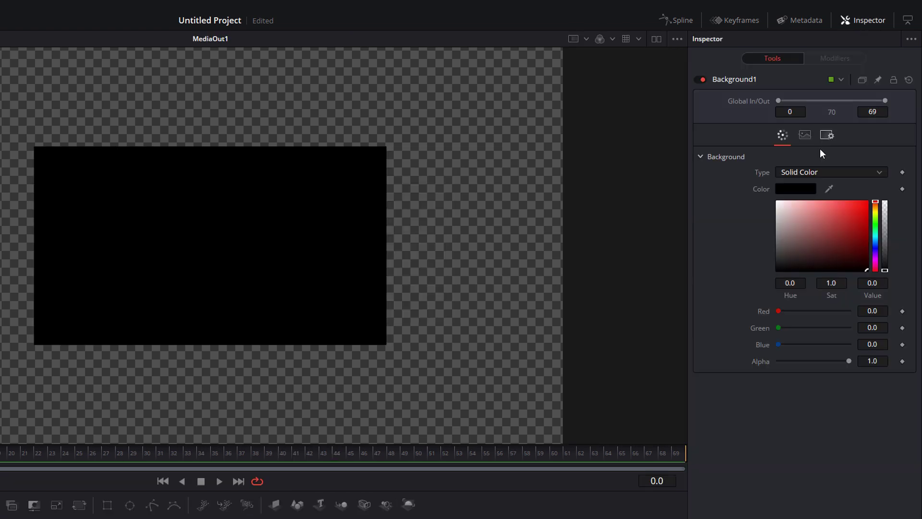
drag(818, 224, 900, 174)
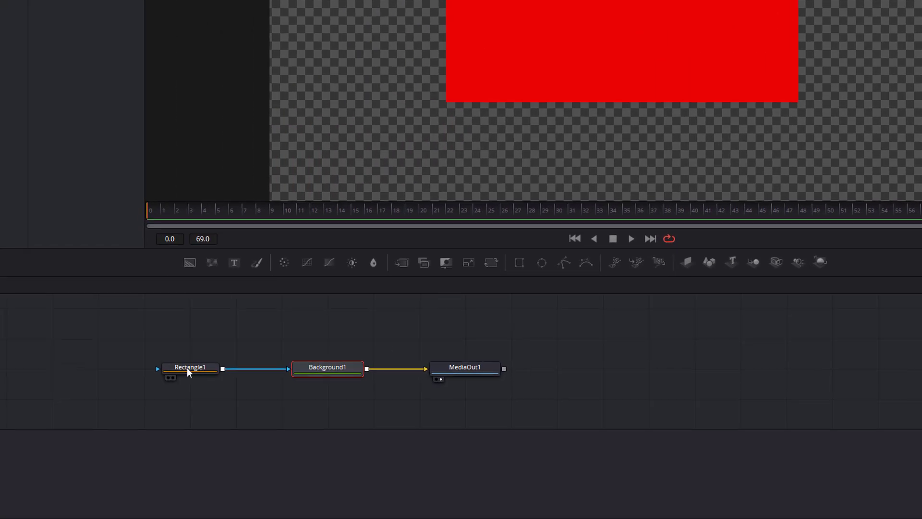
- Give Rectangle1 Width 1.0, save, and shrink its height into a thin bar
click(187, 367)
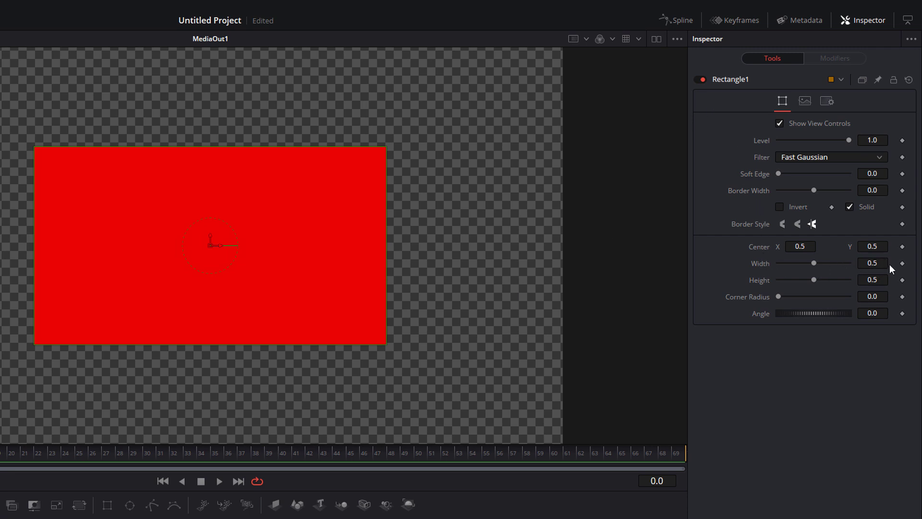
drag(815, 263, 918, 278)
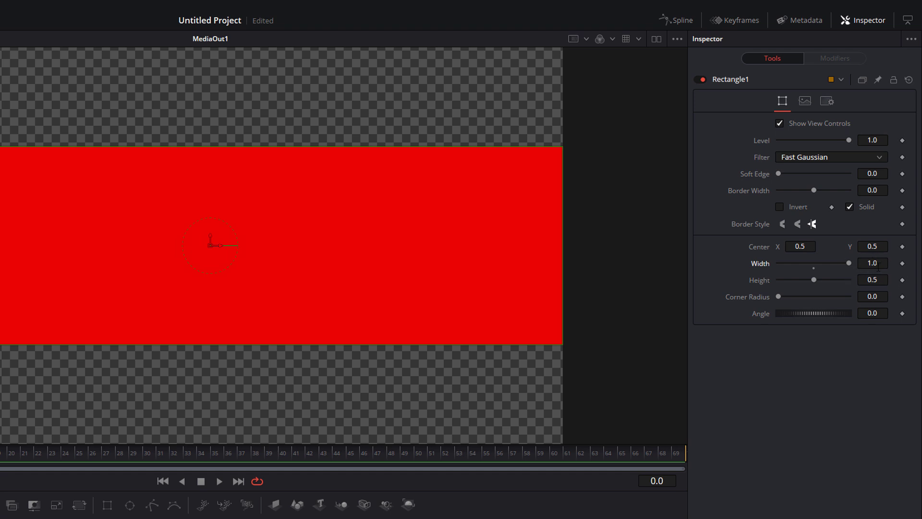
key(ctrl+s)
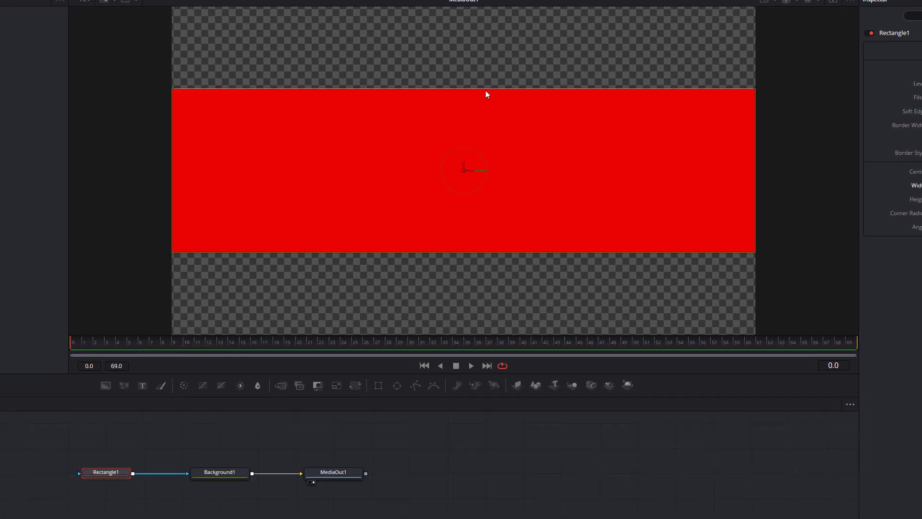
drag(485, 95, 490, 159)
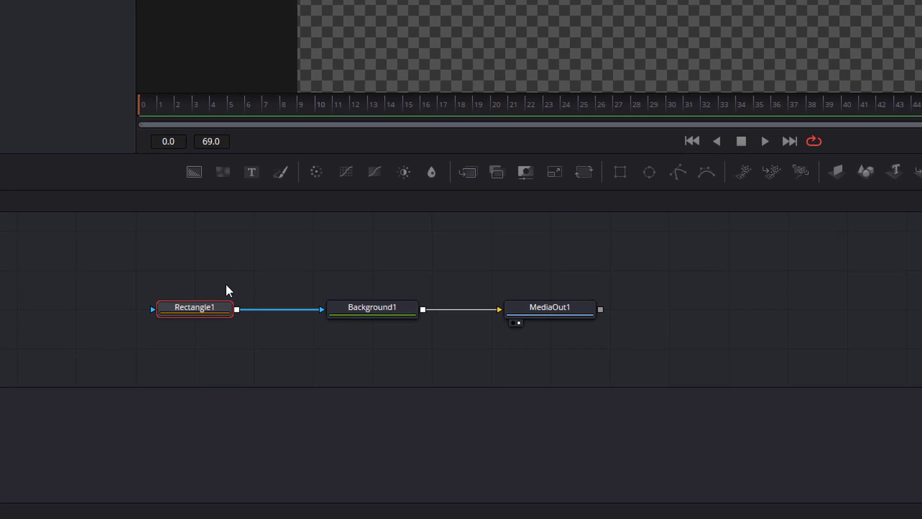
- Duplicate Rectangle1 and insert the copy Rectangle1_1 between Rectangle1 and Background1
mouse_move(189, 310)
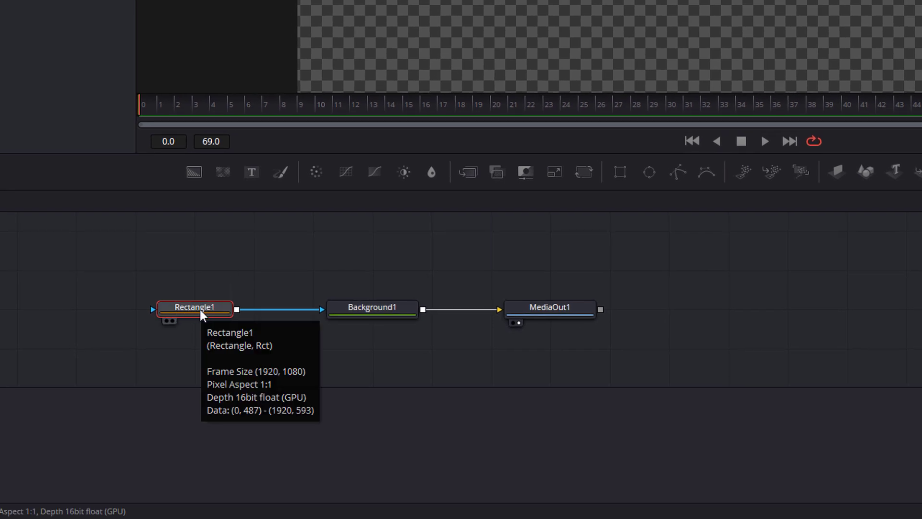
key(ctrl+c)
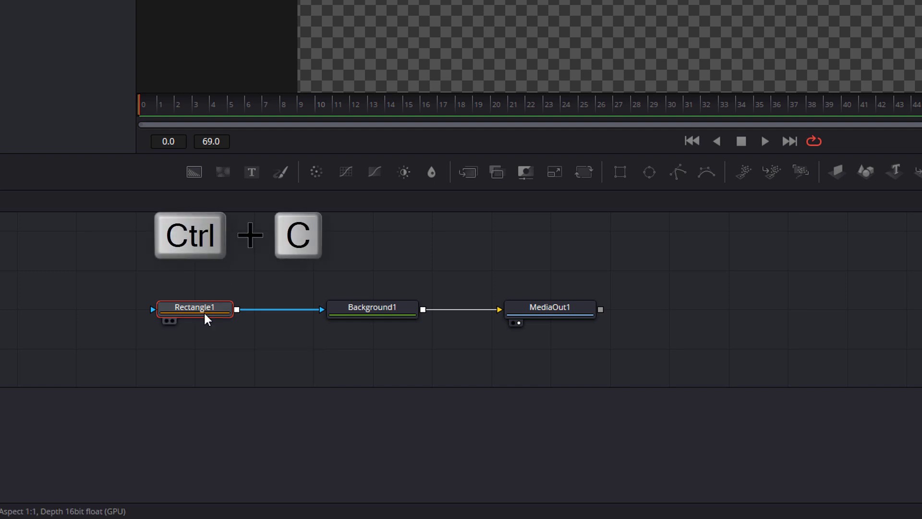
key(ctrl+v)
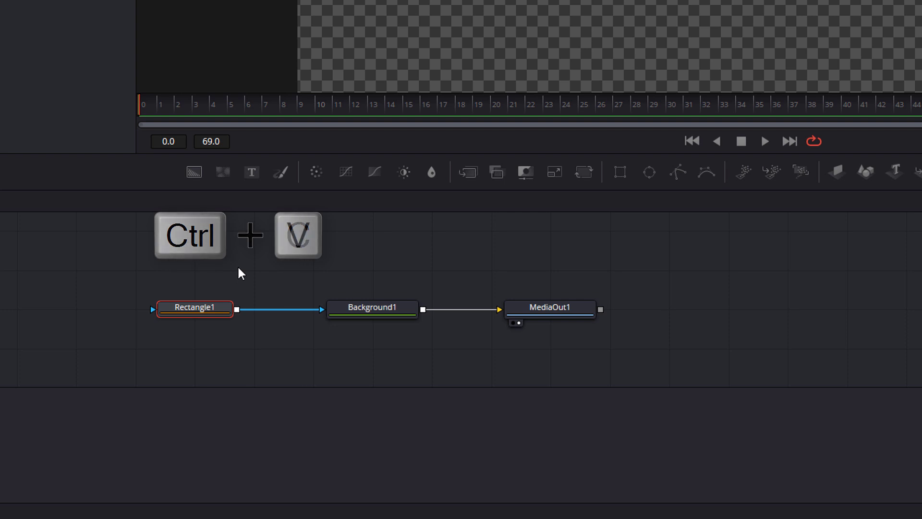
key(ctrl+v)
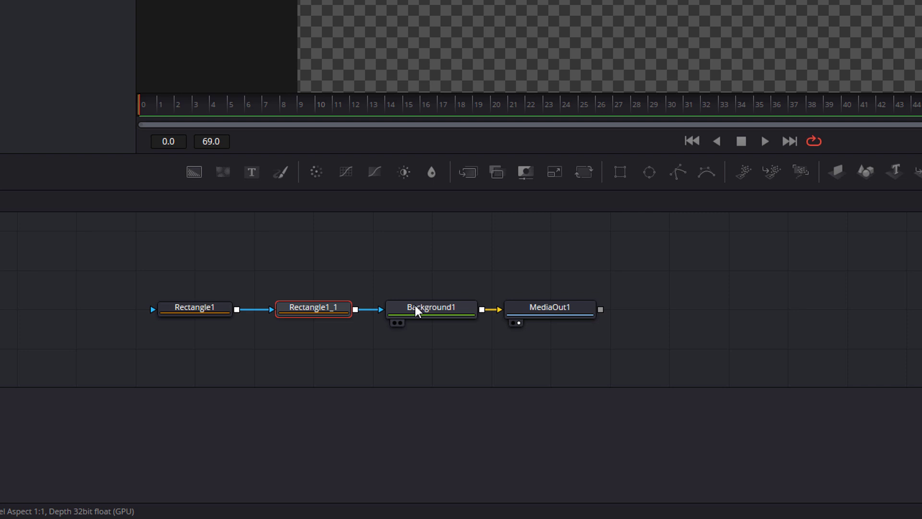
drag(317, 311, 312, 360)
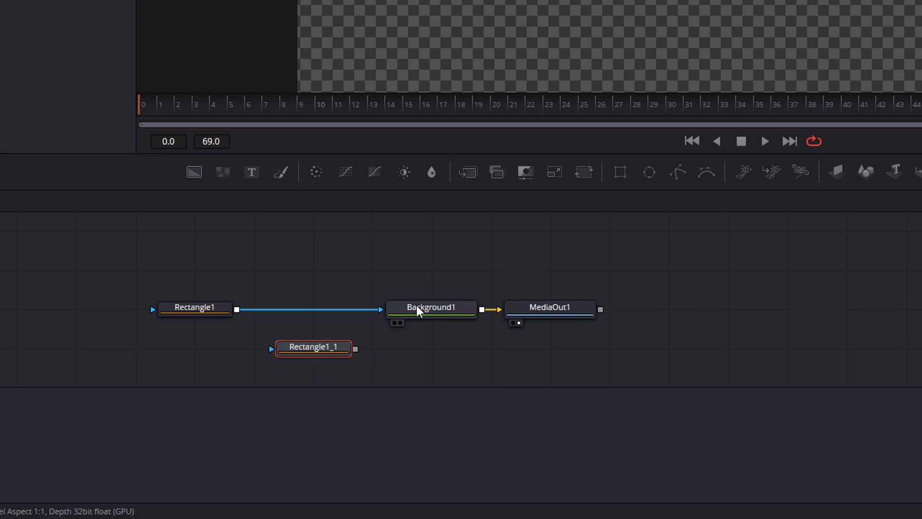
drag(313, 352, 309, 323)
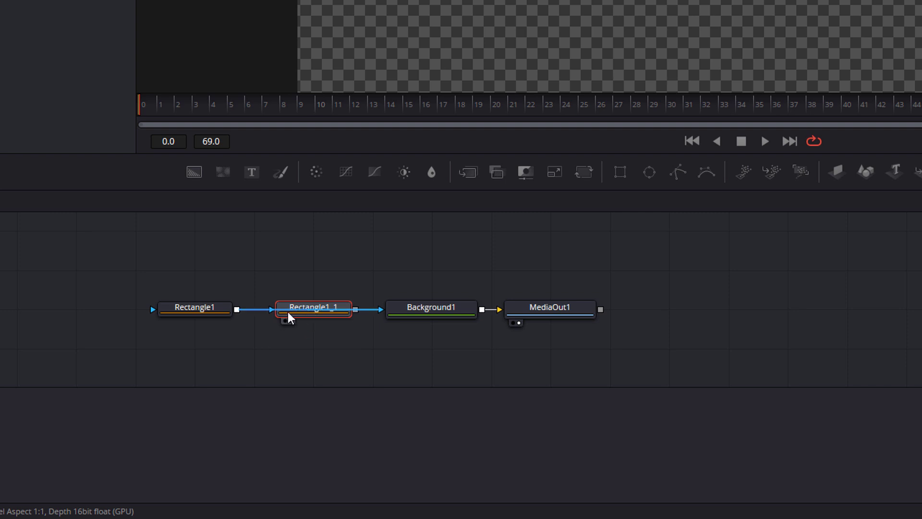
click(302, 307)
mouse_move(311, 312)
mouse_down()
mouse_move(309, 340)
mouse_move(311, 317)
mouse_up()
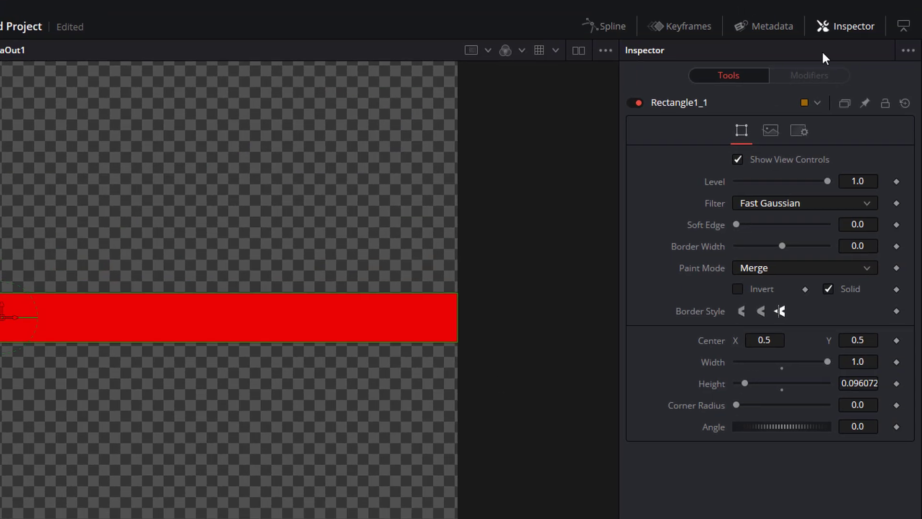
- Switch Rectangle1_1 to Subtract paint mode, test-move and undo its centre, then save
click(760, 270)
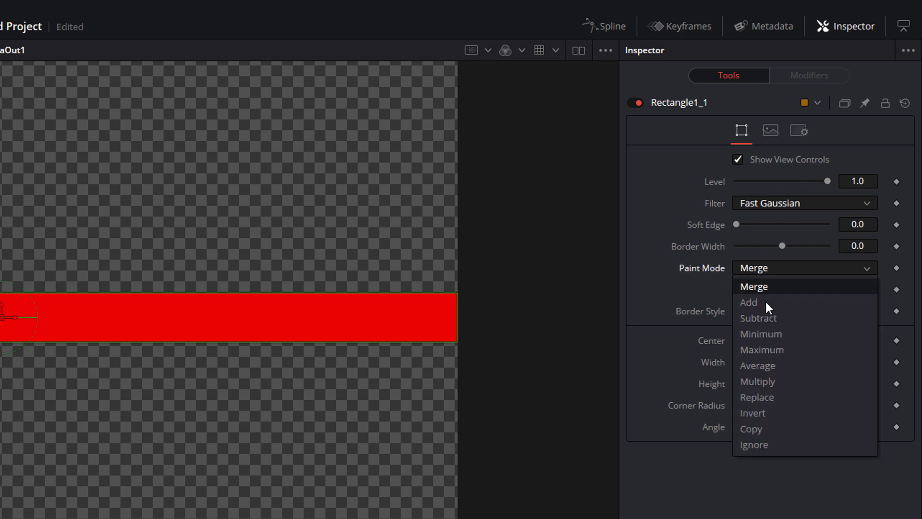
click(771, 316)
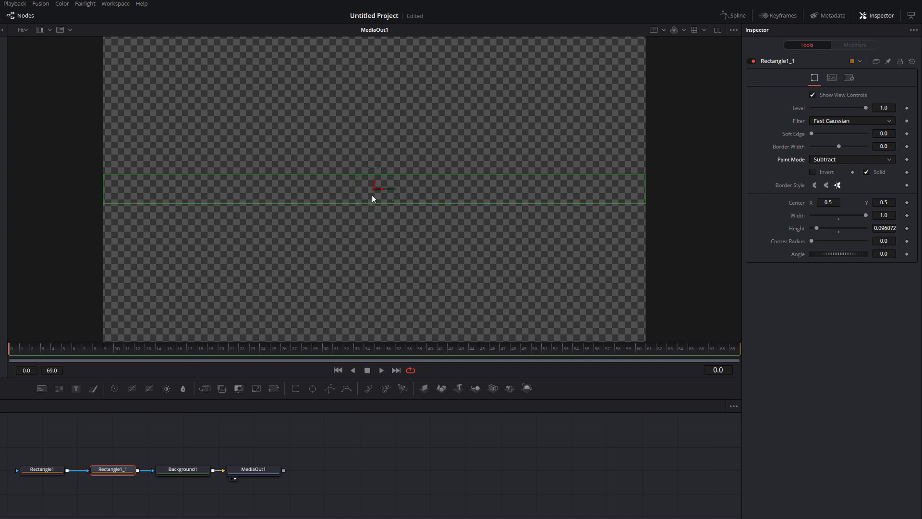
drag(373, 189, 367, 323)
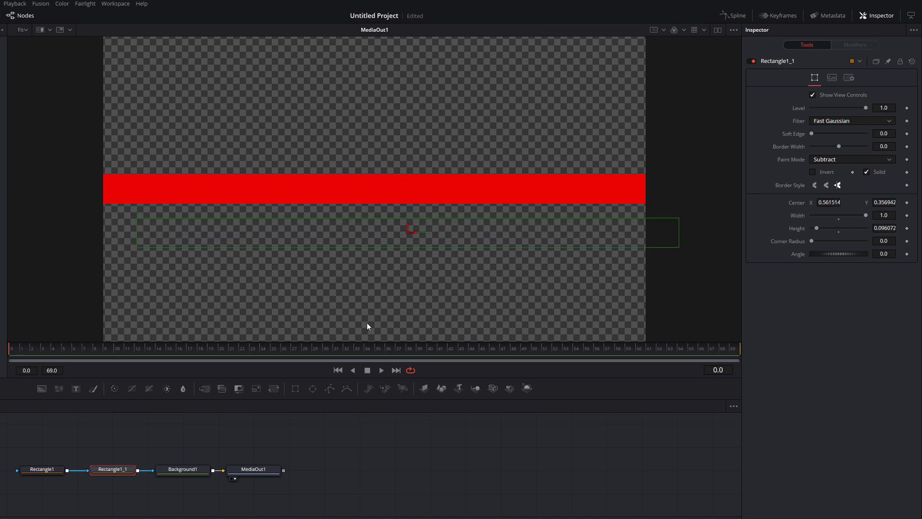
key(ctrl+z)
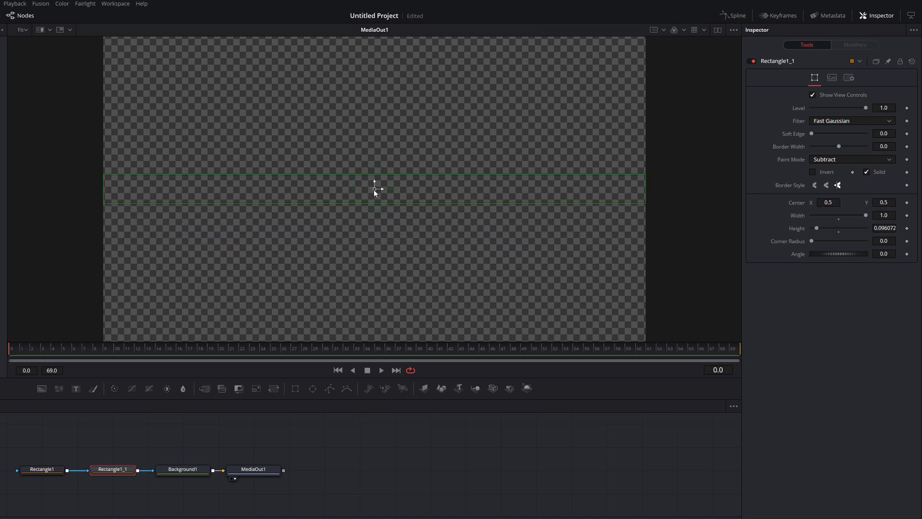
drag(374, 189, 594, 190)
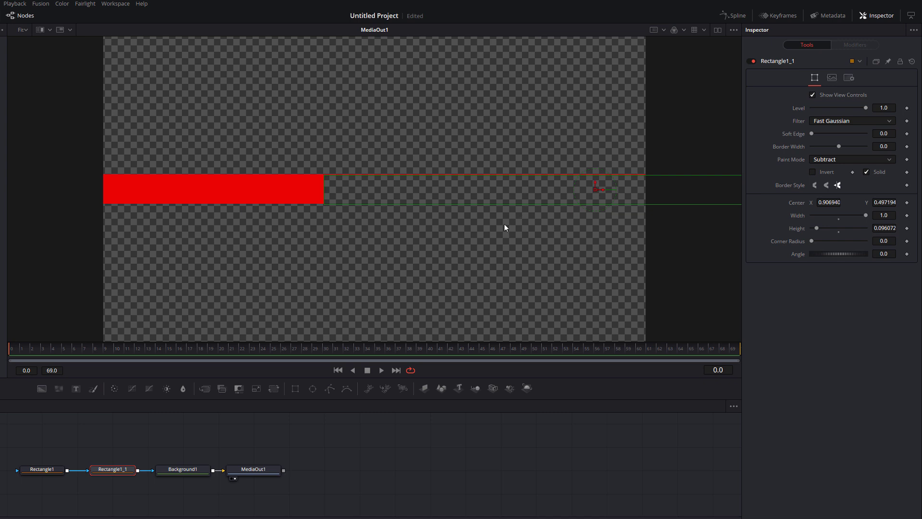
key(ctrl+z)
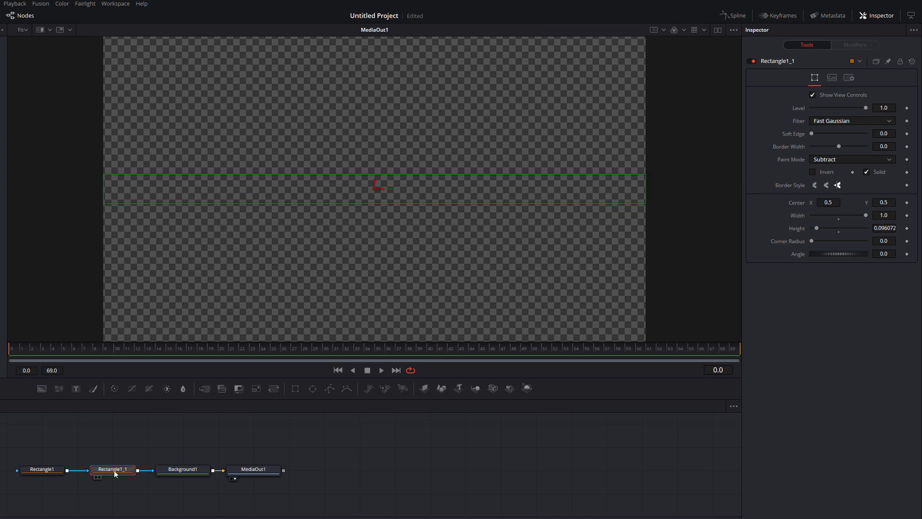
key(ctrl+s)
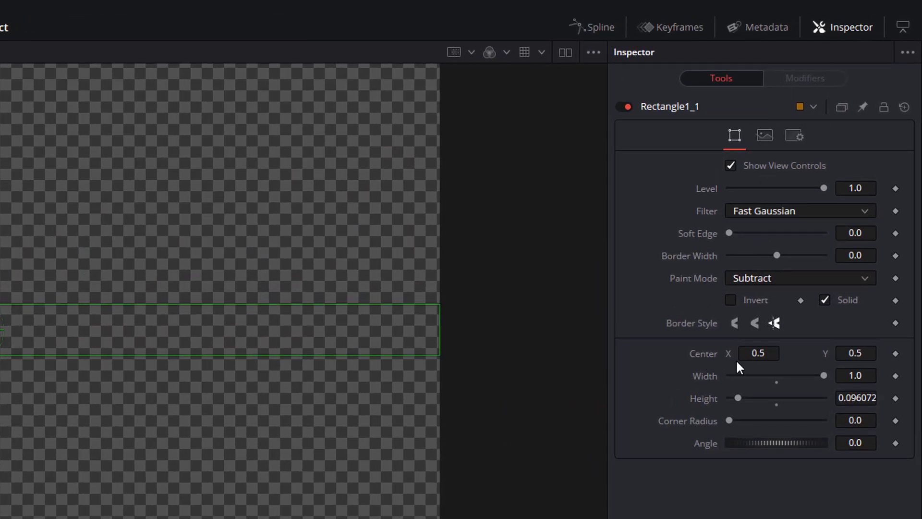
right_click(707, 356)
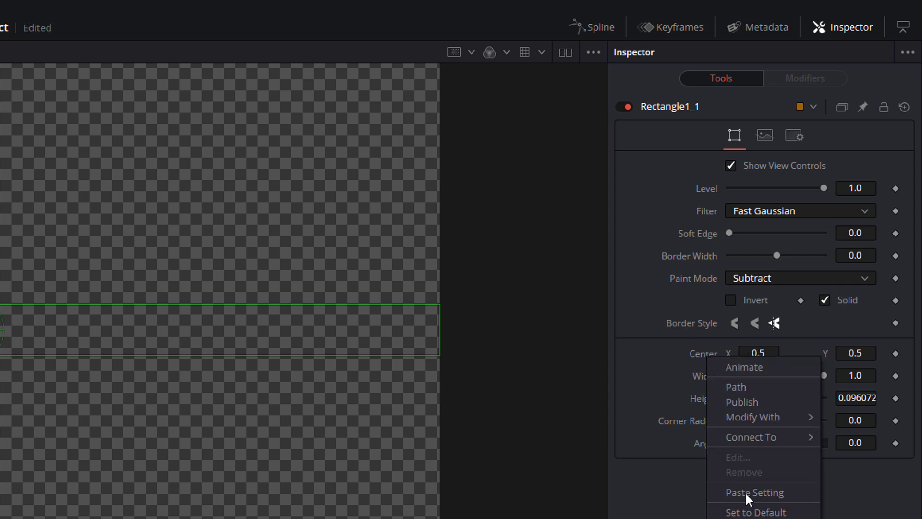
- Drive Rectangle1_1's Center with the expression Point(0.5 + time/comp.RenderEnd, 0.5)
click(754, 516)
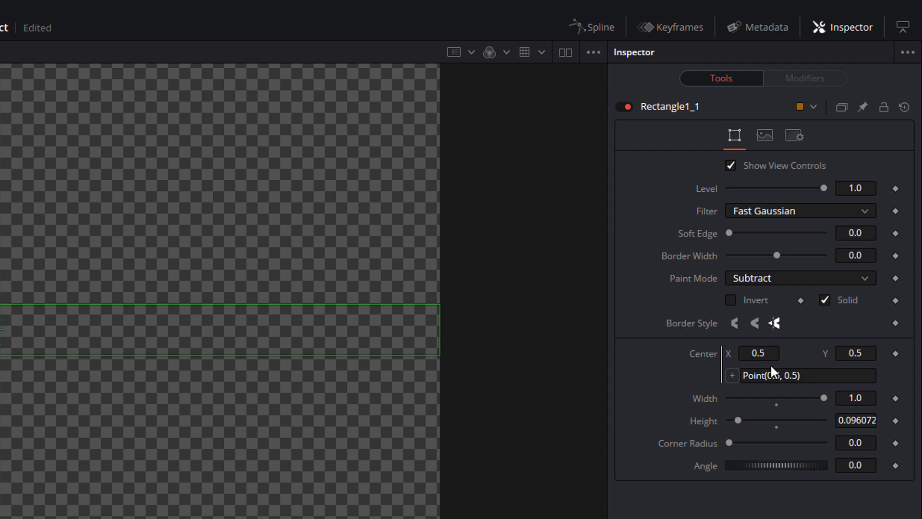
click(781, 375)
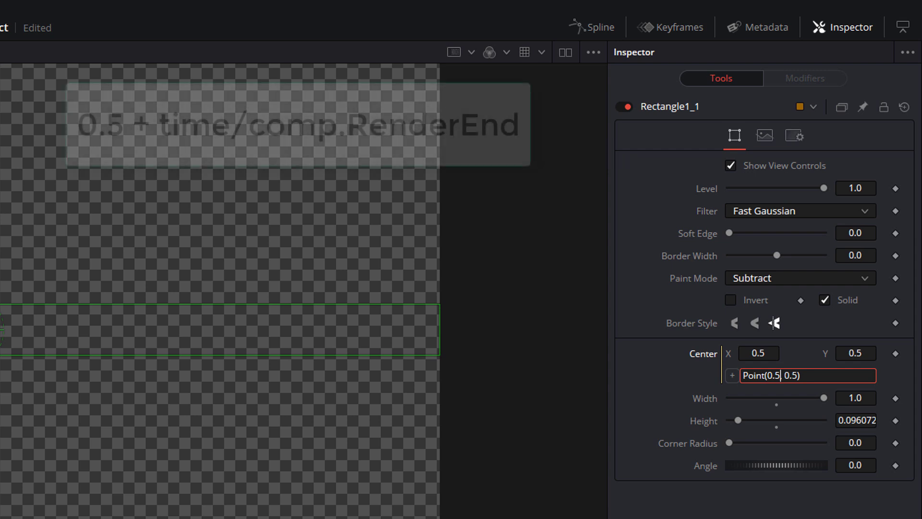
text(+)
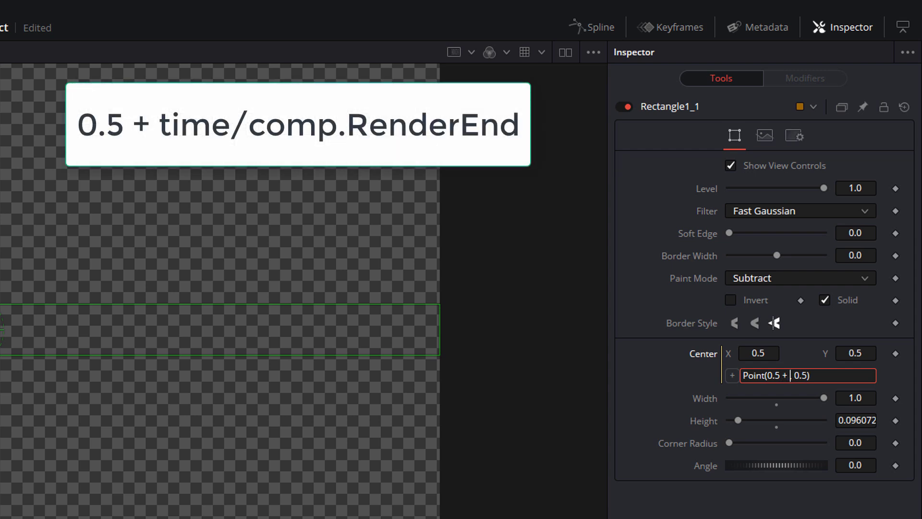
text( time/comp.RenderEnd)
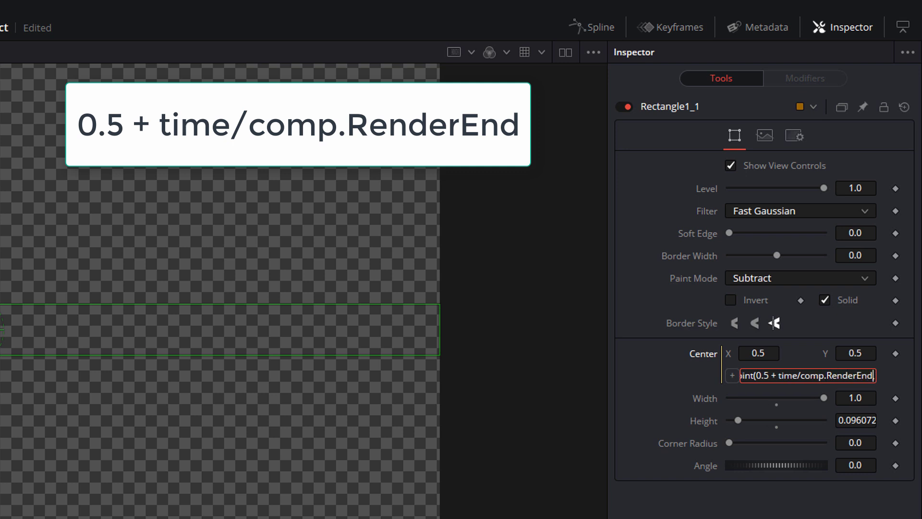
key(Tab)
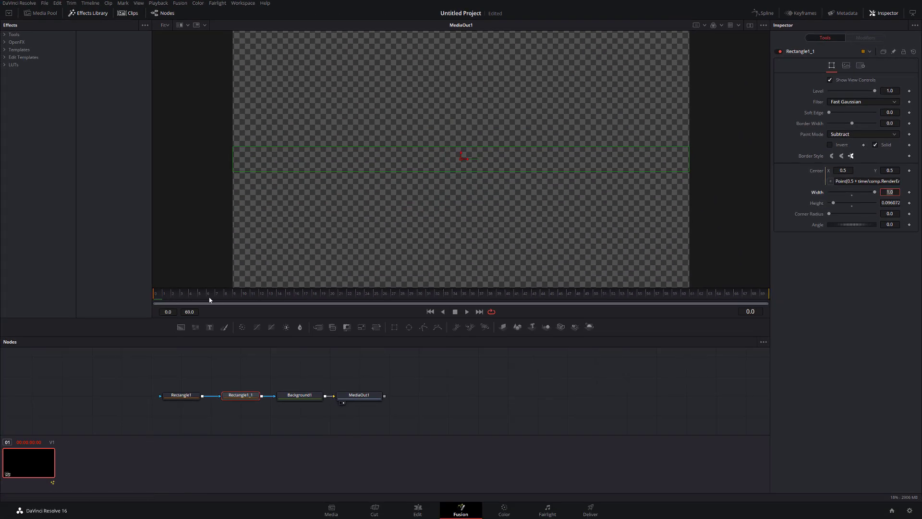
- Scrub and play the composition to check the red bar grows, then return to the Edit page
drag(179, 297, 773, 298)
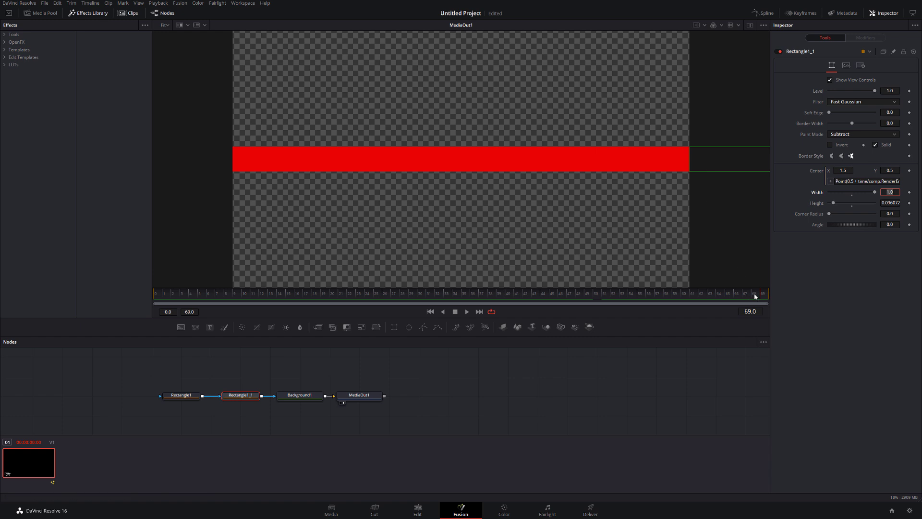
drag(754, 293, 155, 293)
key(space)
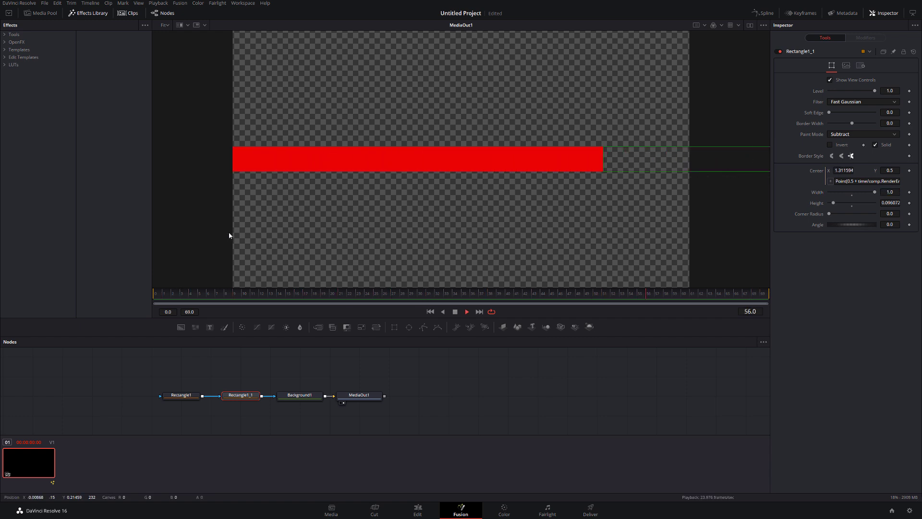
key(space)
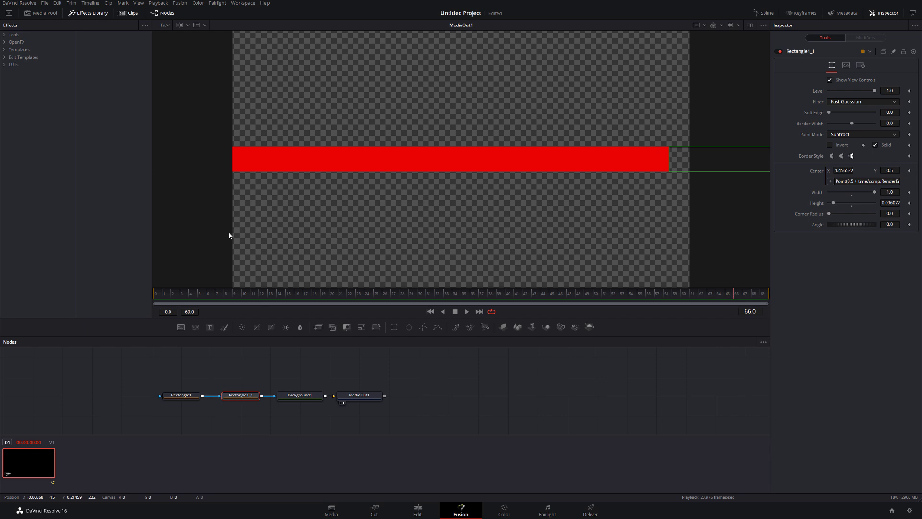
click(417, 512)
drag(353, 298, 266, 295)
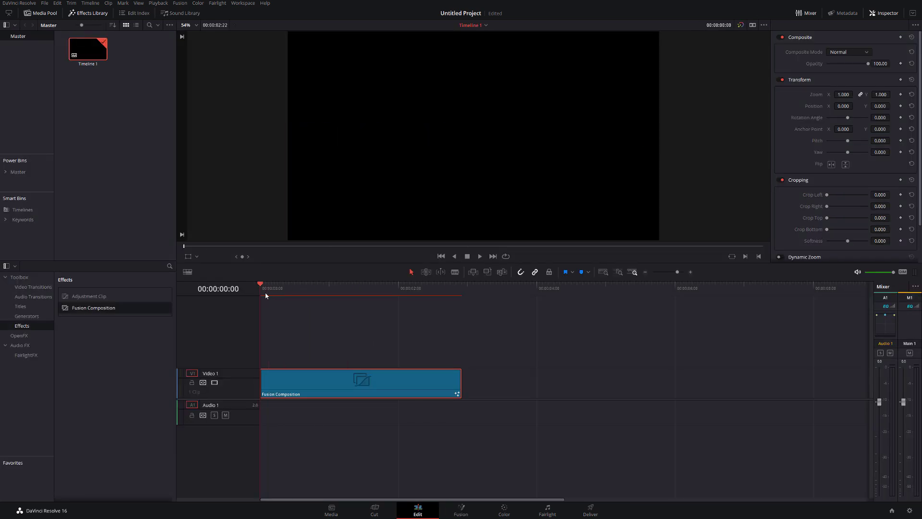
- Play the Fusion Composition clip on the Edit timeline, then return to the Fusion page
key(space)
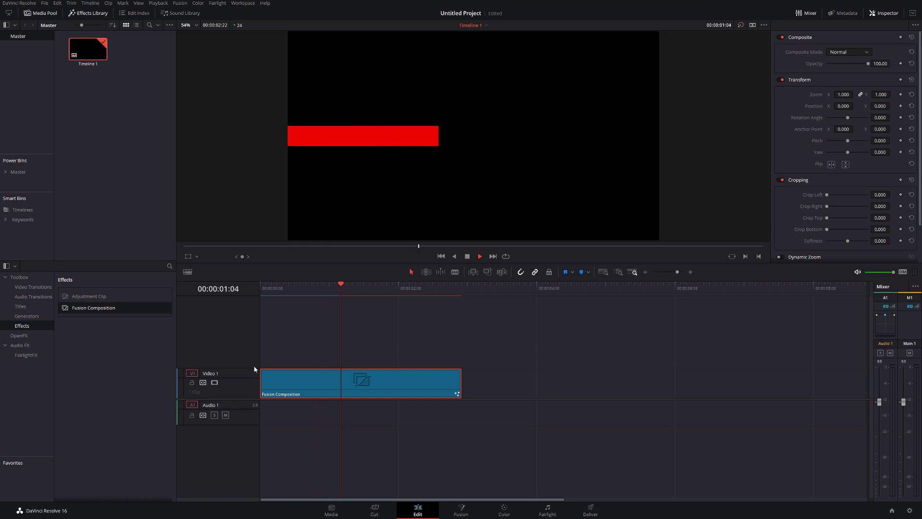
key(space)
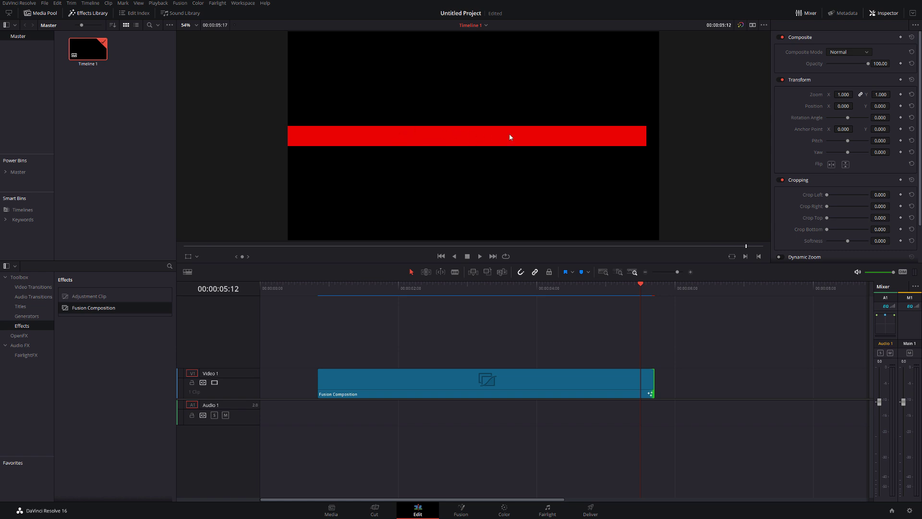
click(461, 511)
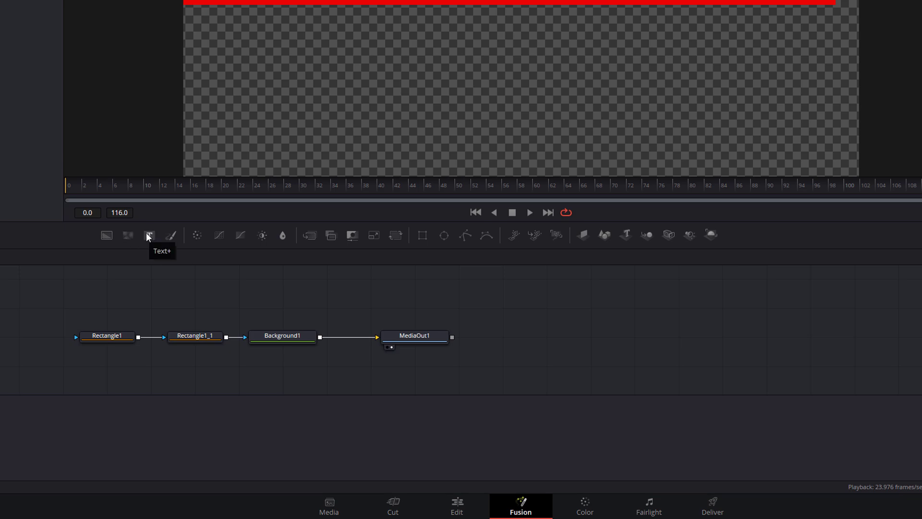
- Add a Text1 node under Merge1, line Background1 up in the chain, and show Text1's settings
drag(149, 235, 348, 337)
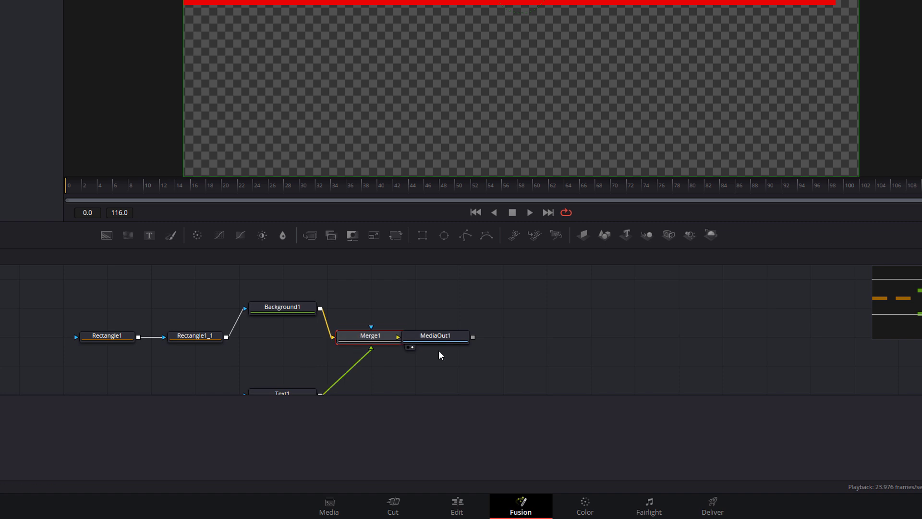
click(476, 345)
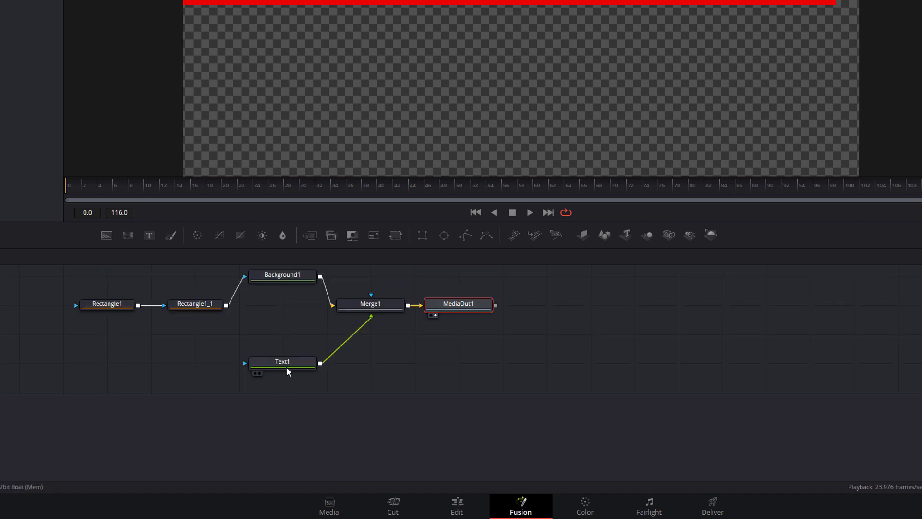
drag(288, 368, 373, 347)
drag(282, 276, 283, 305)
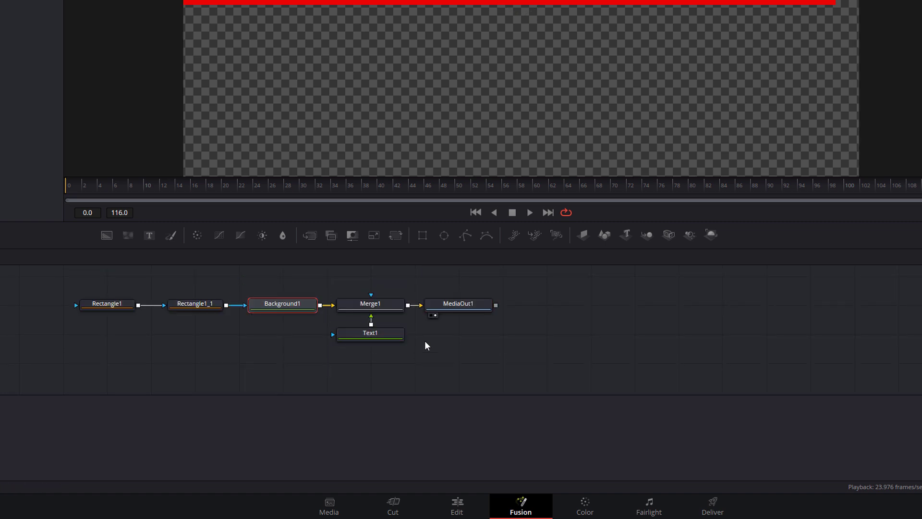
scroll(440, 344, up, 2)
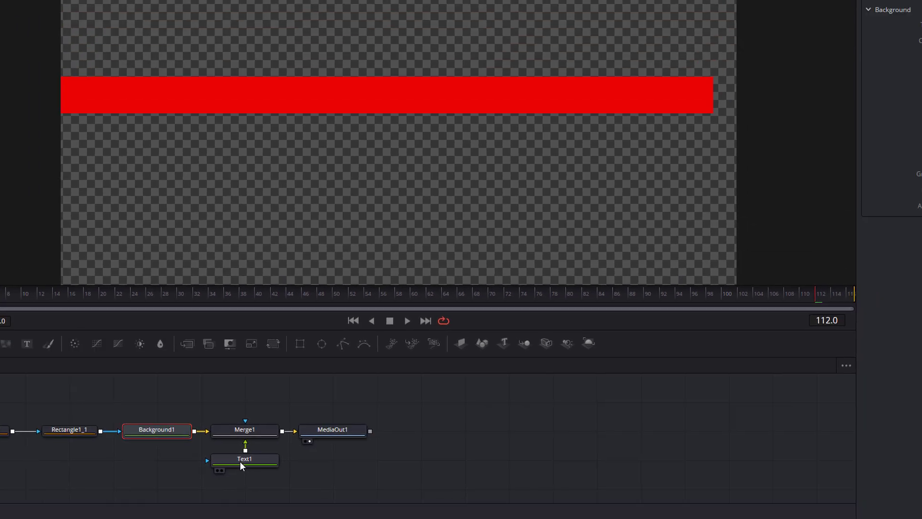
click(240, 460)
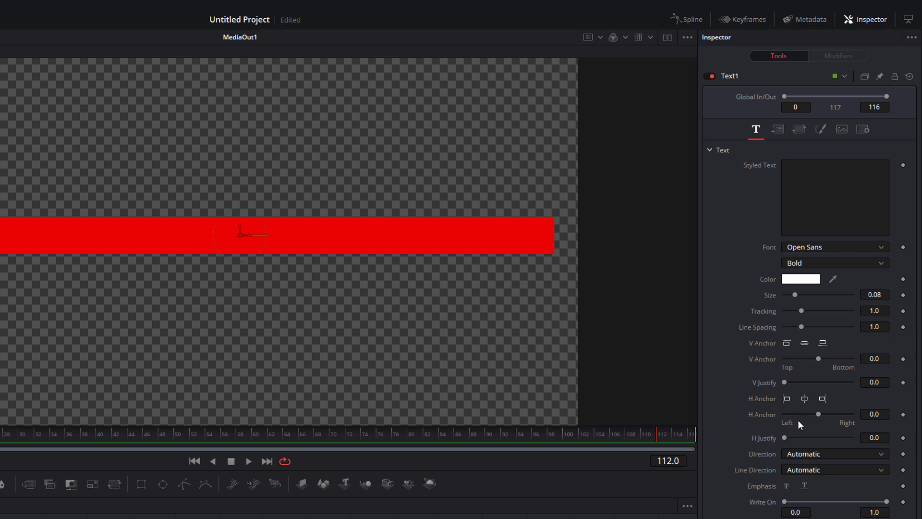
- Drive Text1's Styled Text with the expression "Progress: " .. ceil(time/comp.RenderEnd*100) .. "%"
right_click(797, 174)
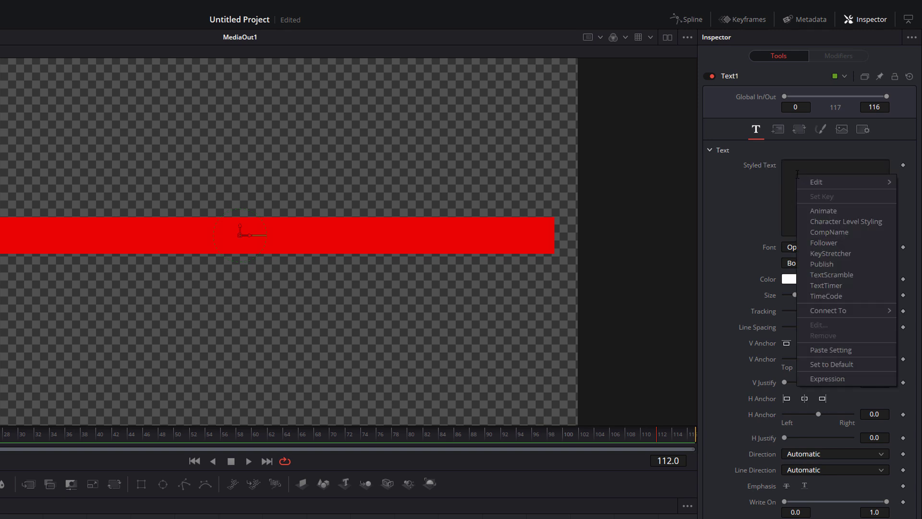
click(835, 380)
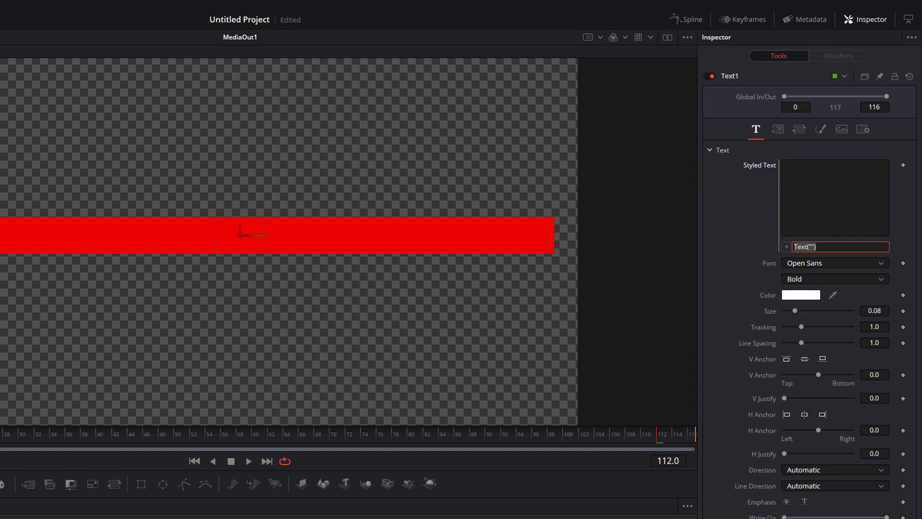
key(Return)
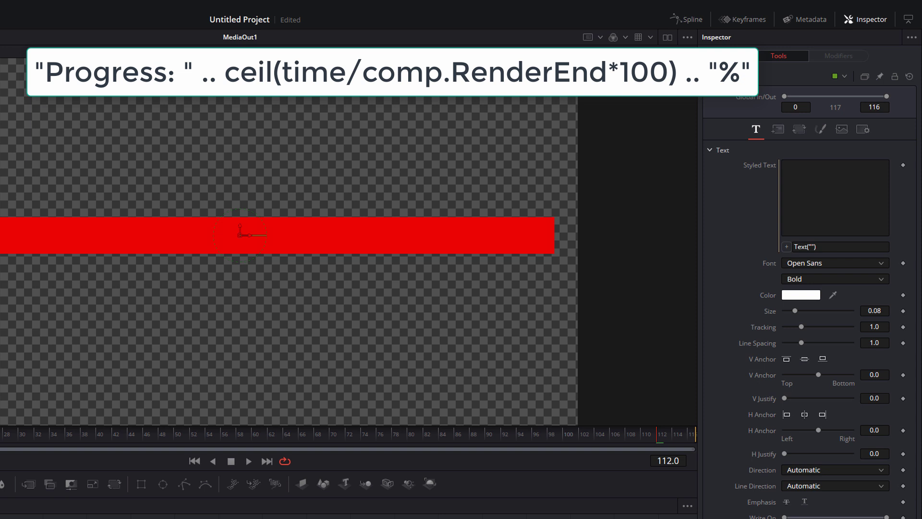
triple_click(840, 247)
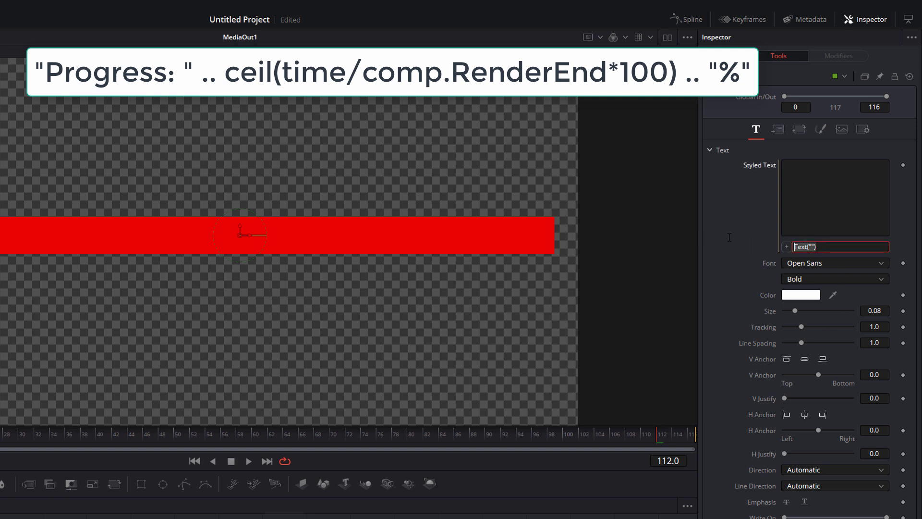
text("Progress: " .. ceil(time/comp.RenderEnd*100) .. "%")
key(Return)
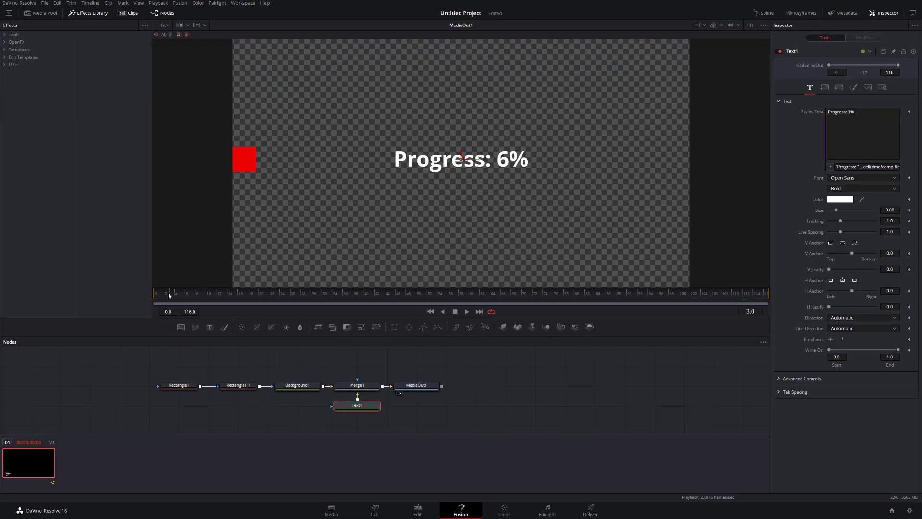
drag(185, 293, 149, 294)
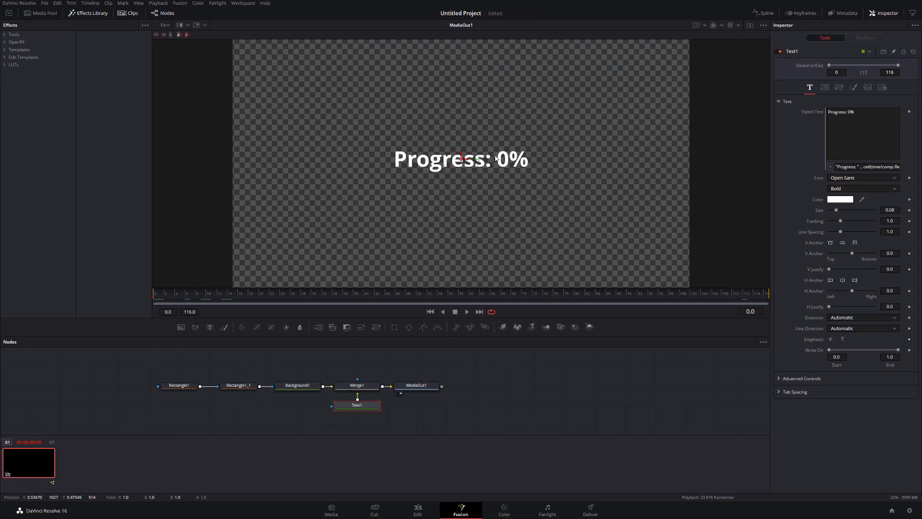
- Play the composition from frame 0 to preview the rising bar and percentage, then return to the Edit page
key(space)
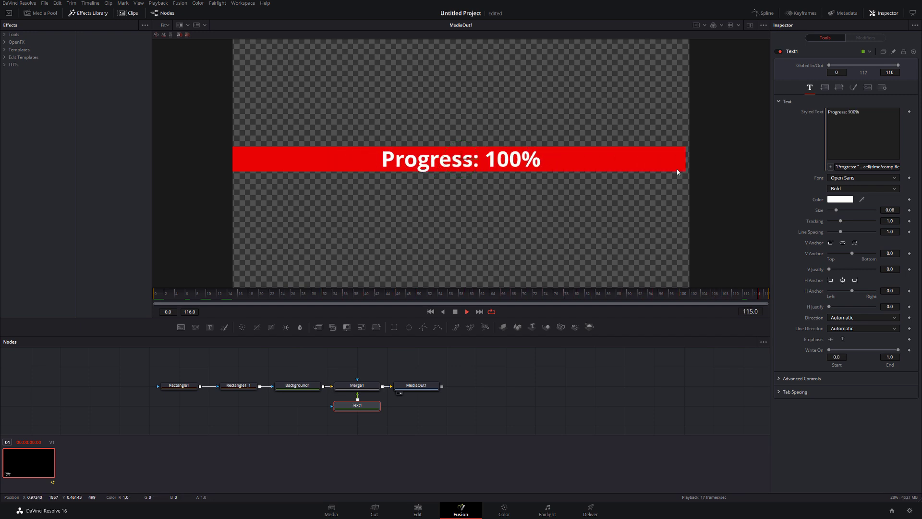
key(space)
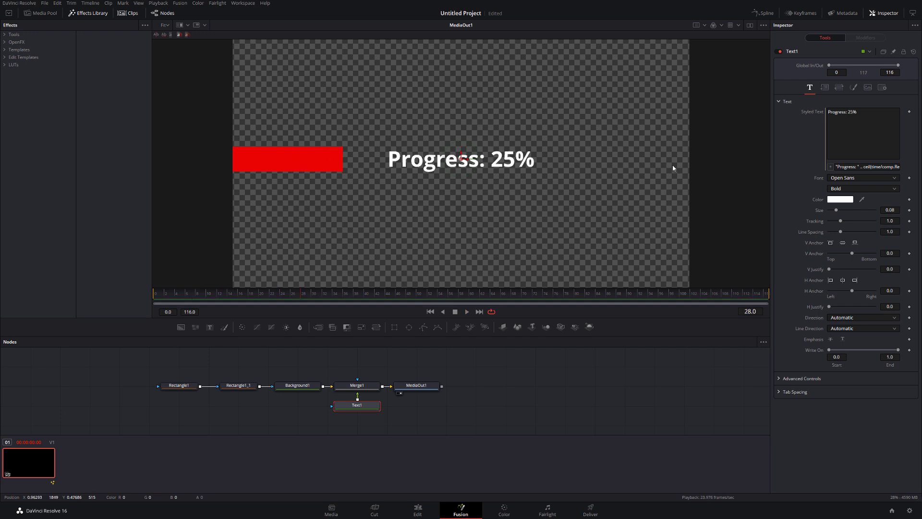
click(417, 510)
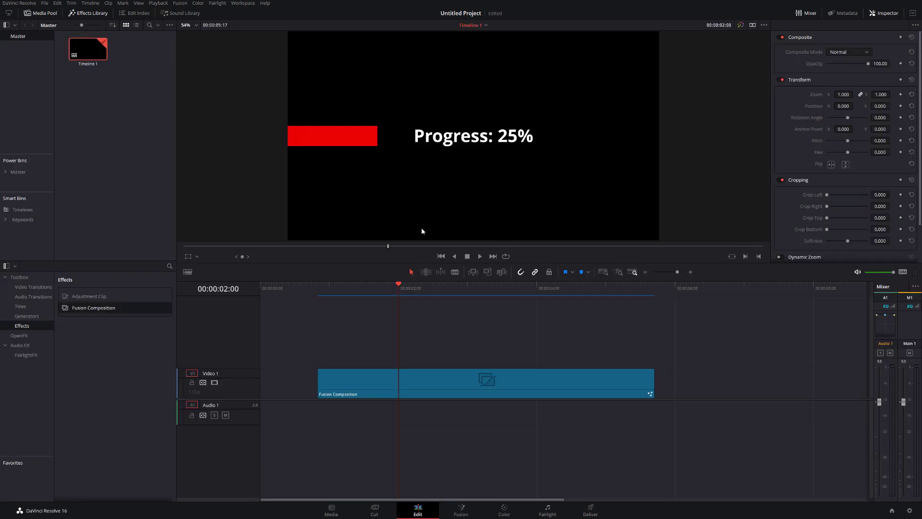
- Scale the Fusion Composition clip to 0.550 and move it down to the bottom of the frame
key(space)
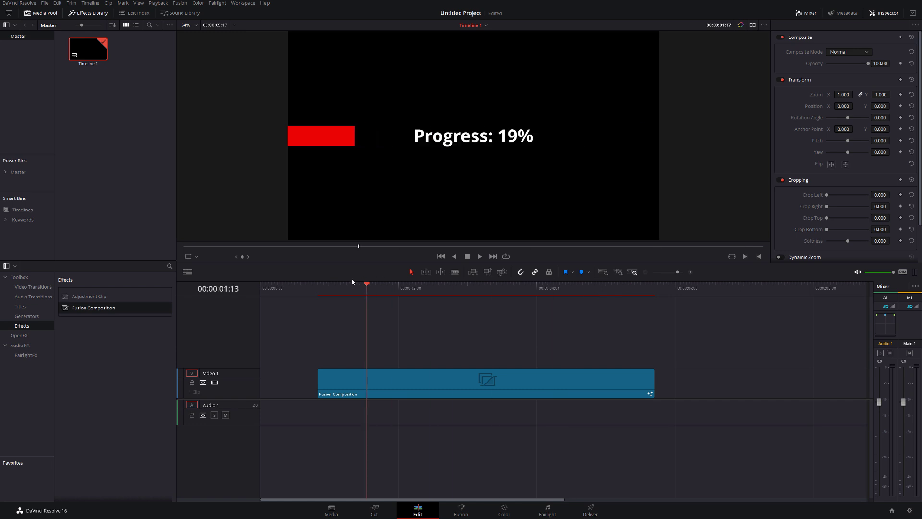
drag(555, 294, 583, 293)
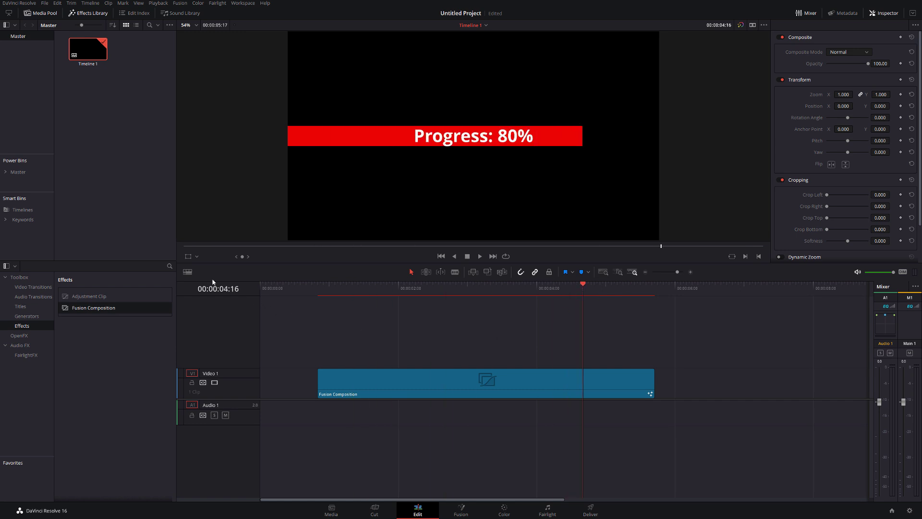
click(374, 390)
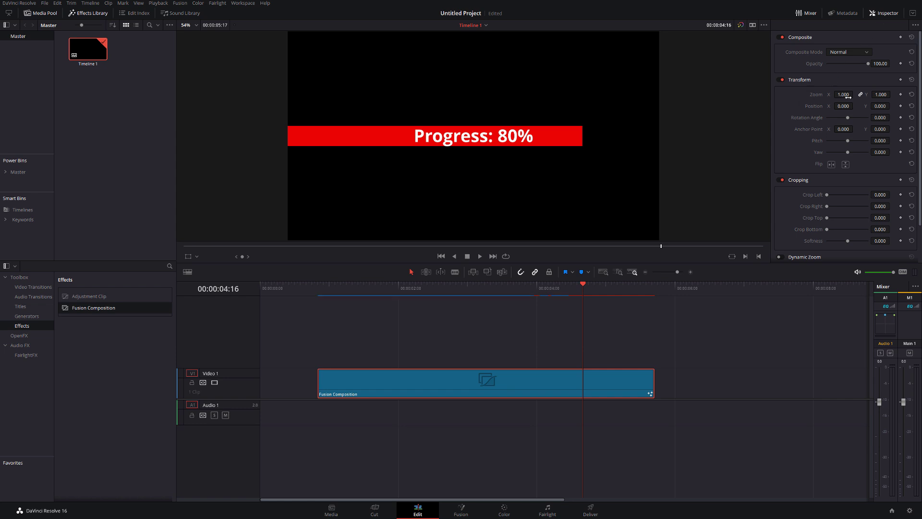
drag(849, 97, 812, 97)
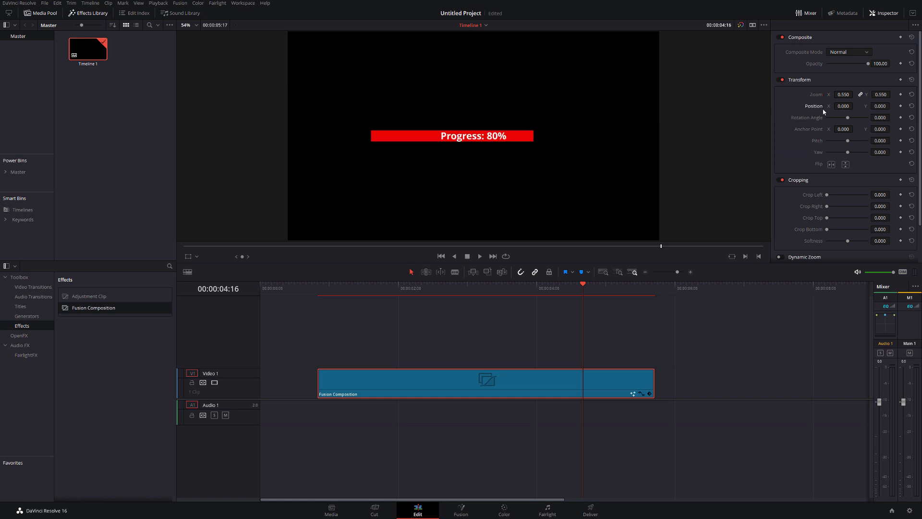
drag(880, 106, 855, 106)
- Replay the repositioned progress banner from near the start and save the project
click(314, 296)
key(space)
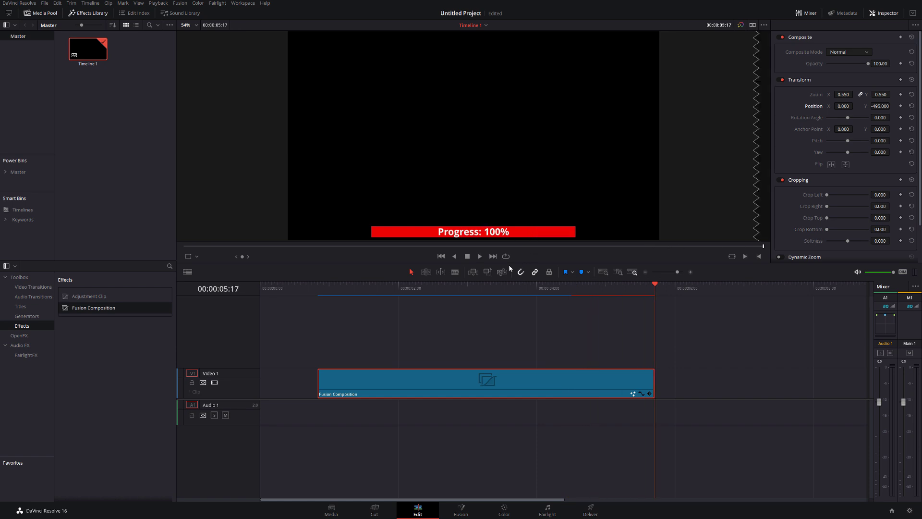
key(ctrl+s)
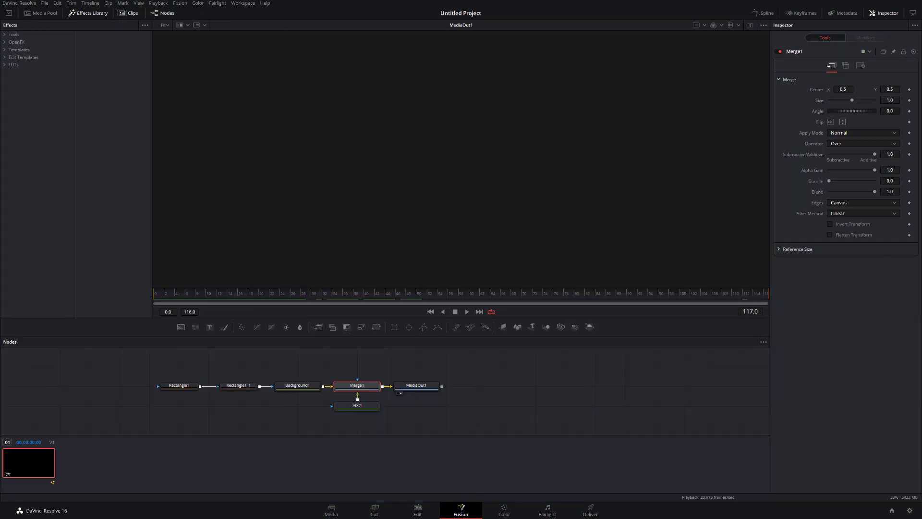
- Select all five progress-bar nodes and create a macro from them with Macro > Create Macro
drag(55, 230, 492, 354)
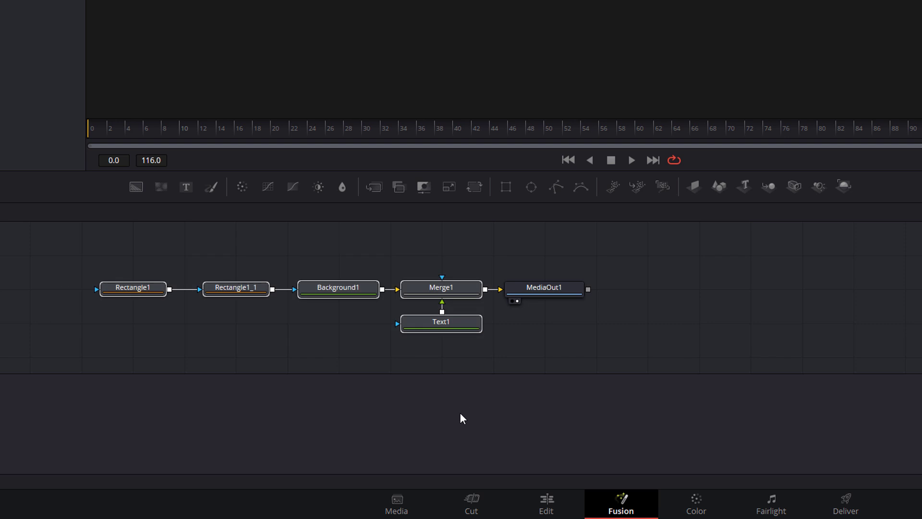
right_click(419, 287)
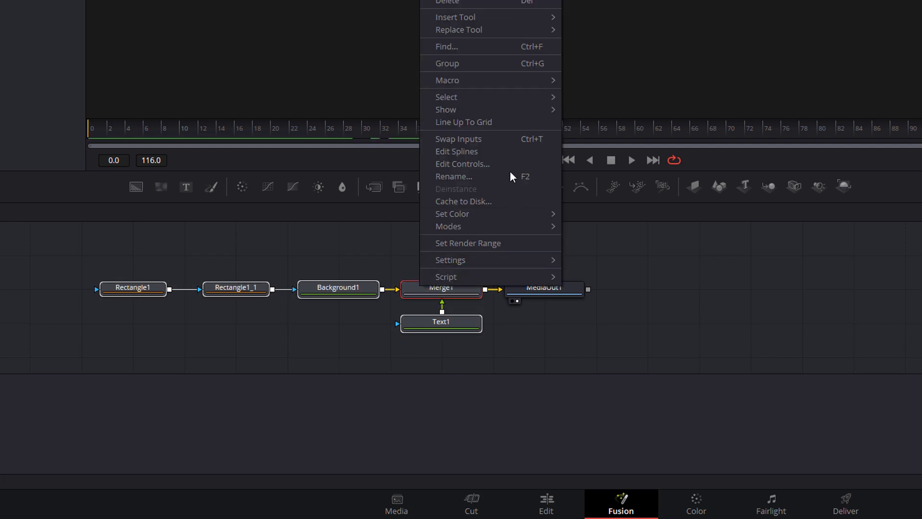
mouse_move(451, 82)
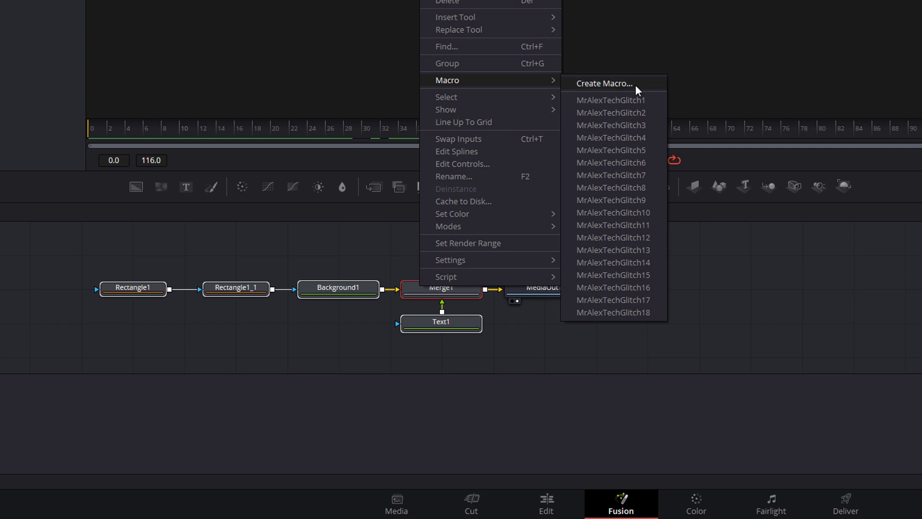
click(604, 83)
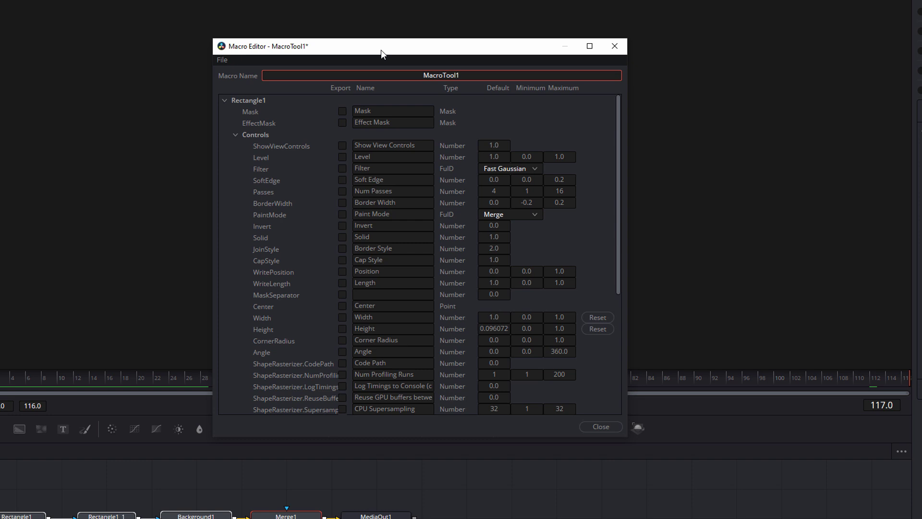
- Rename the macro to RedProgressBar and bring up its Save As dialog
drag(381, 50, 376, 40)
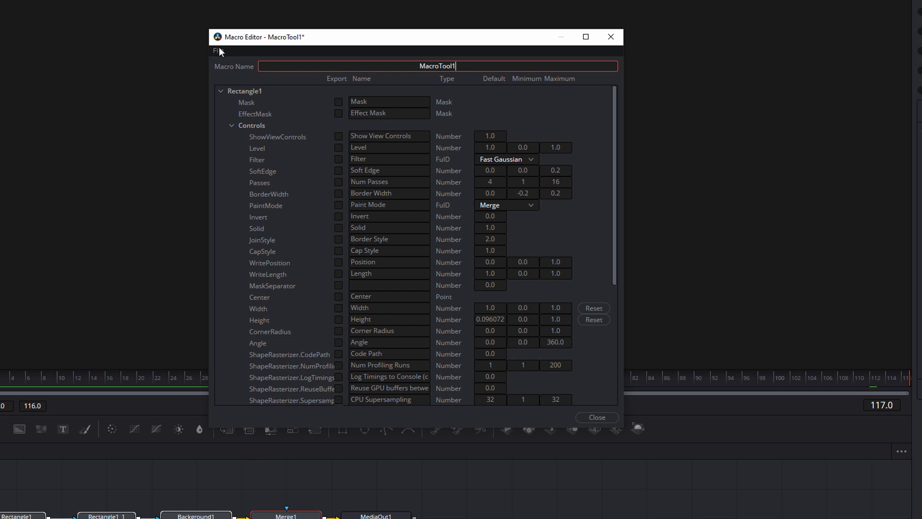
double_click(393, 64)
text(RedProgressBar)
key(Return)
click(466, 68)
click(218, 50)
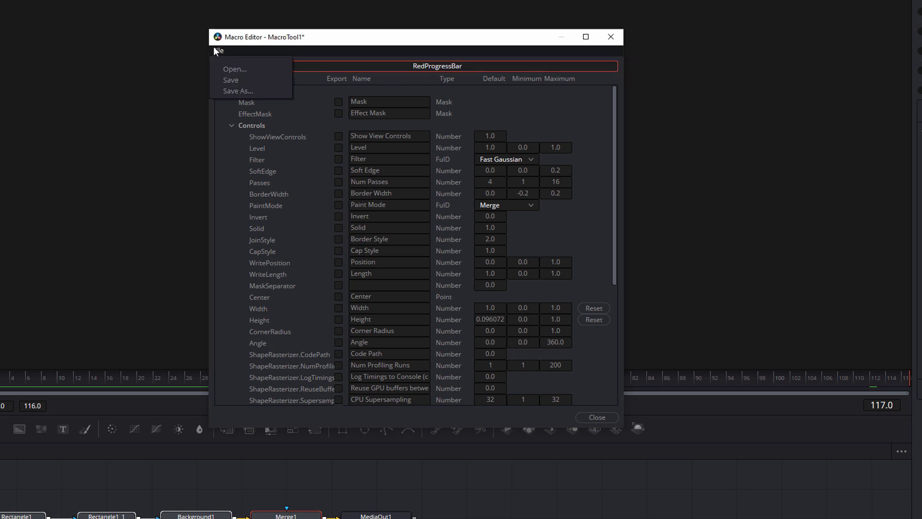
- Save RedProgressBar.setting into Program Files\Blackmagic Design\DaVinci Resolve\Fusion\Templates\Edit\Generators
click(233, 91)
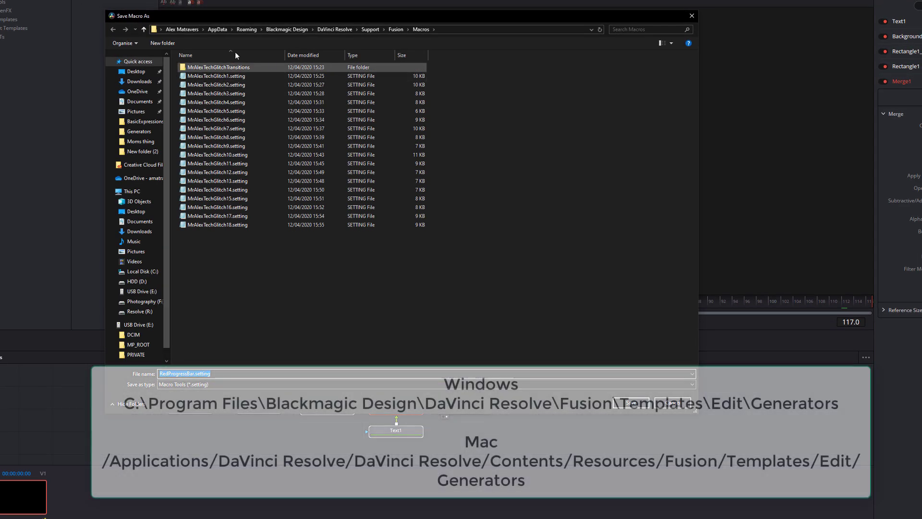
drag(396, 17, 433, 19)
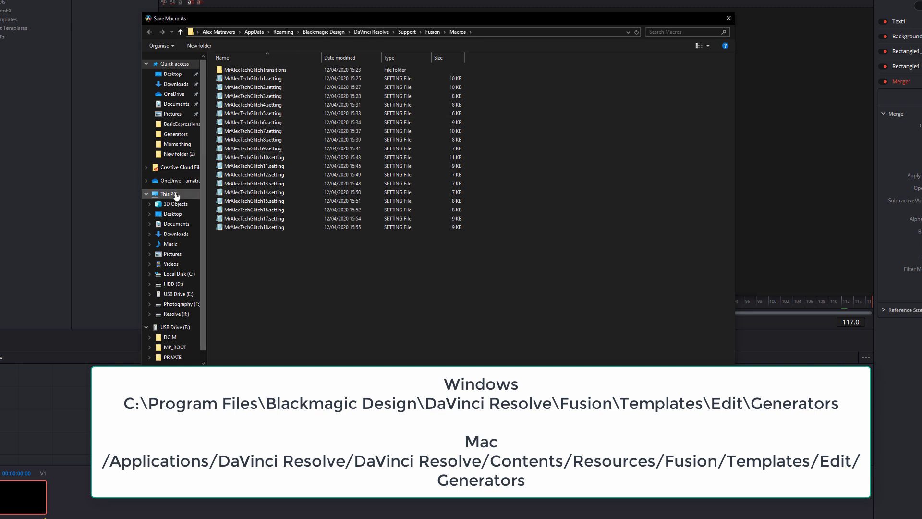
click(178, 273)
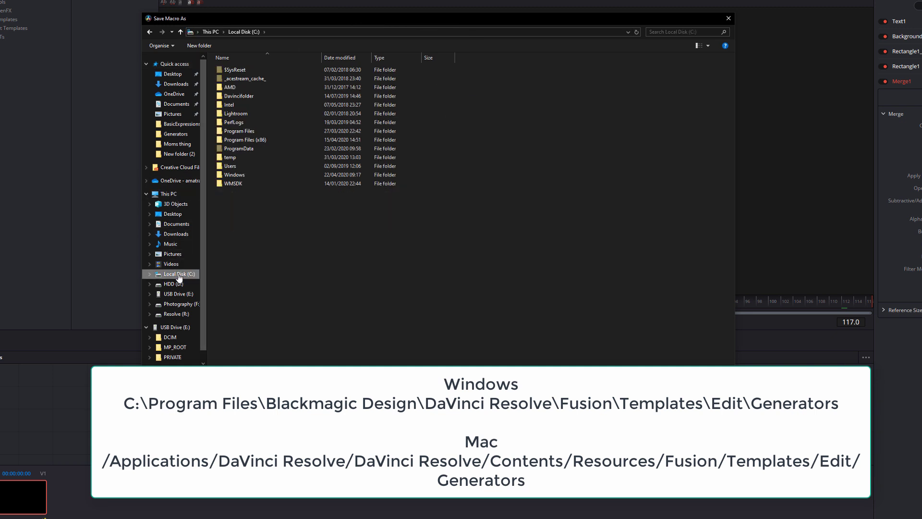
double_click(252, 132)
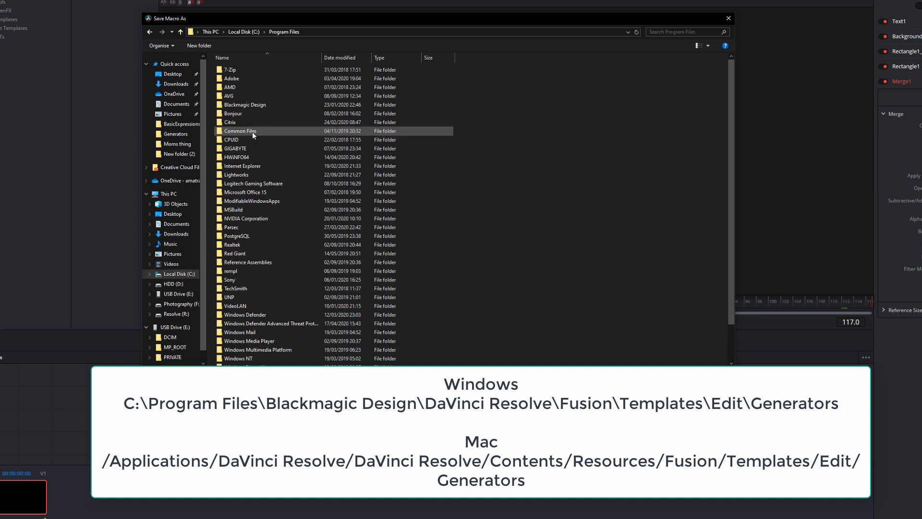
double_click(240, 106)
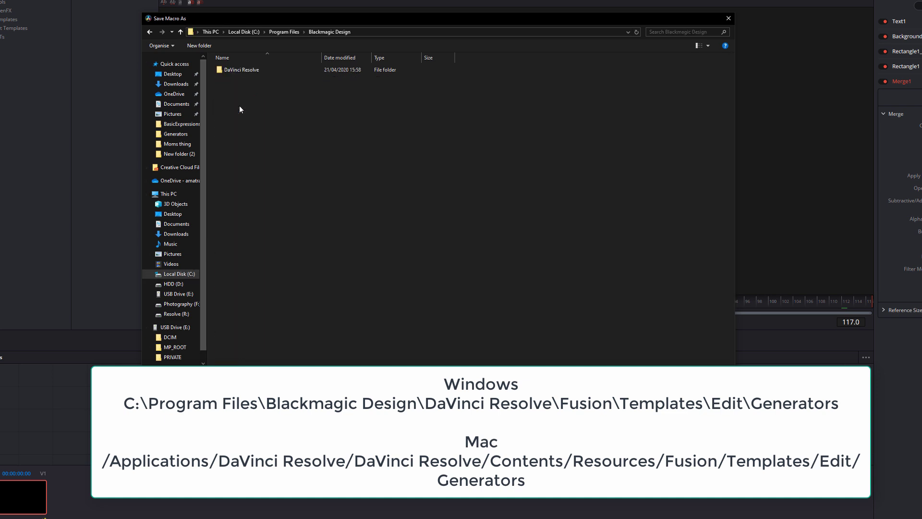
double_click(241, 70)
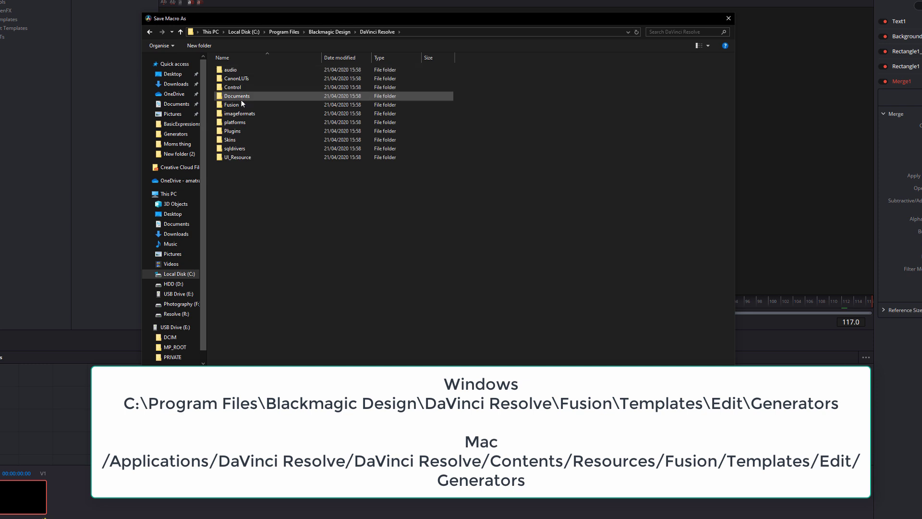
double_click(234, 105)
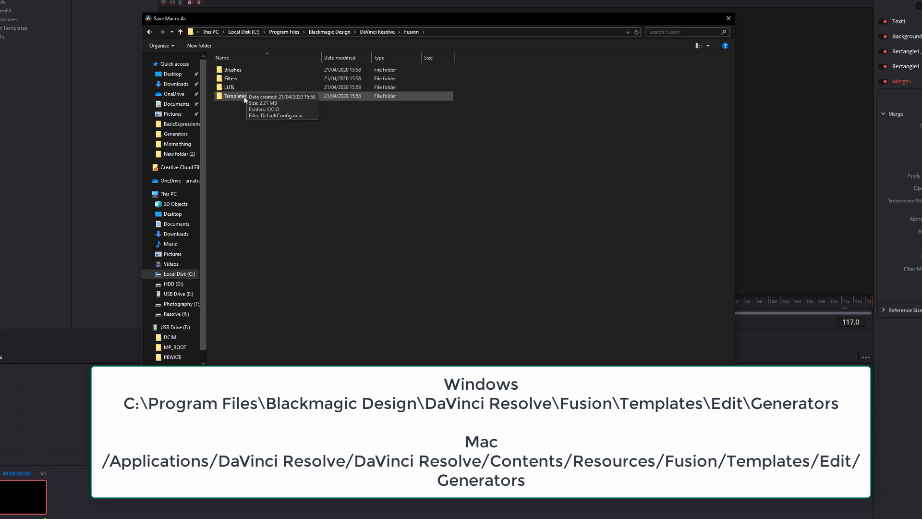
double_click(244, 96)
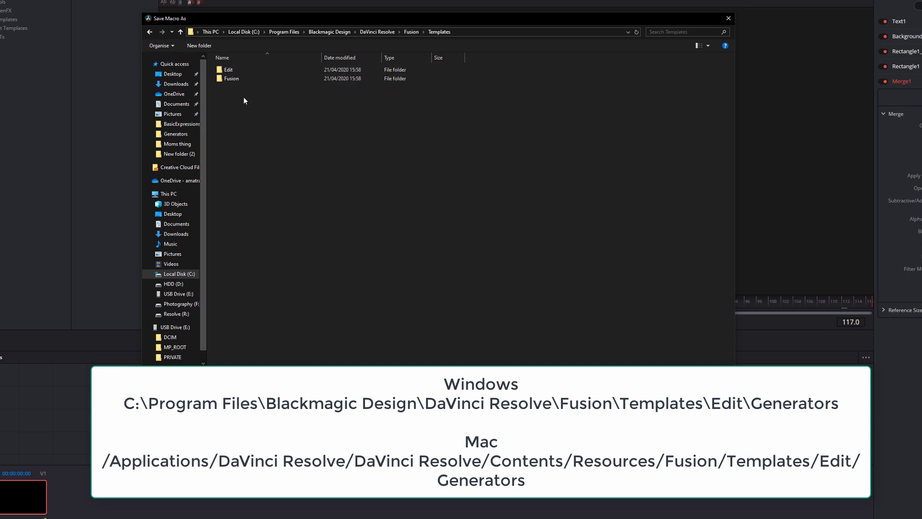
double_click(235, 71)
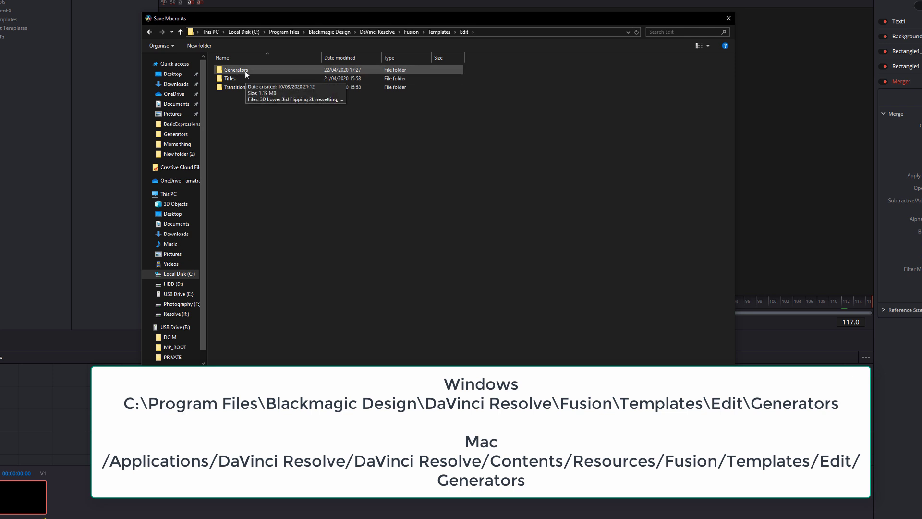
double_click(235, 70)
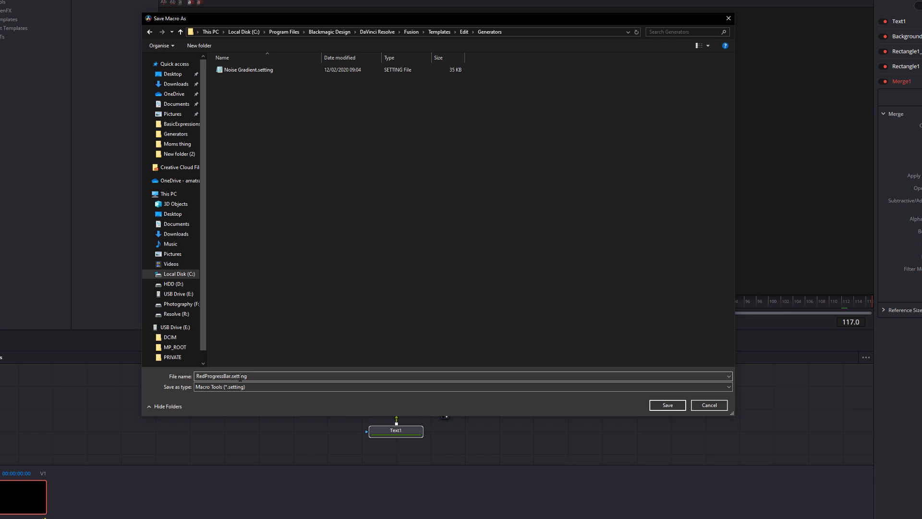
click(671, 408)
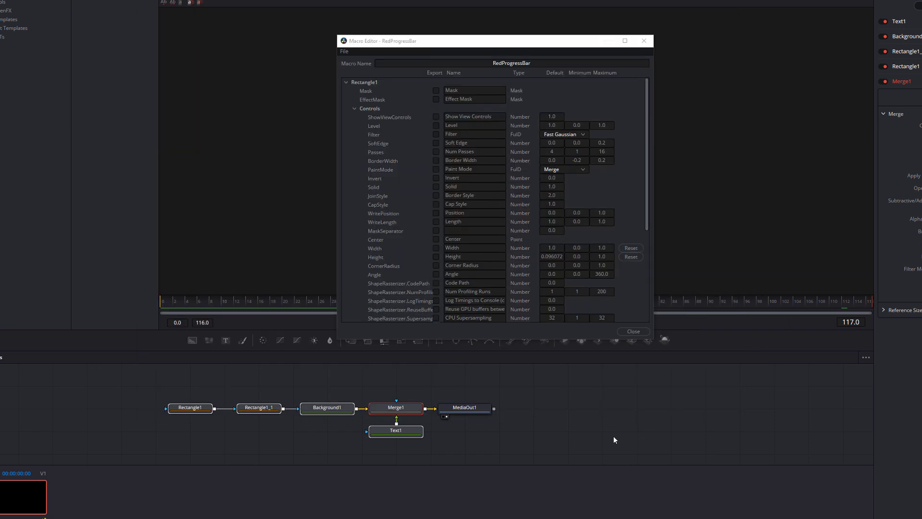
- Restart Resolve without saving the project and list the Toolbox Generators in the Effects Library
click(644, 41)
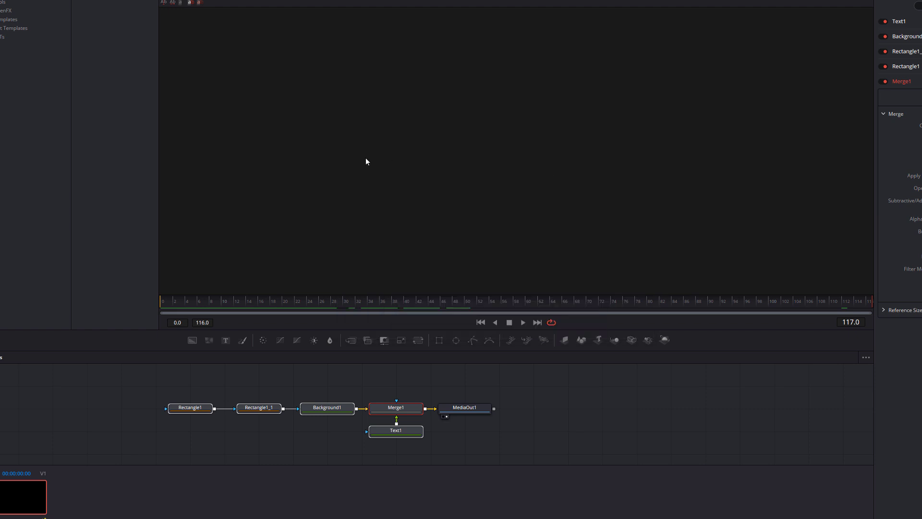
click(16, 1)
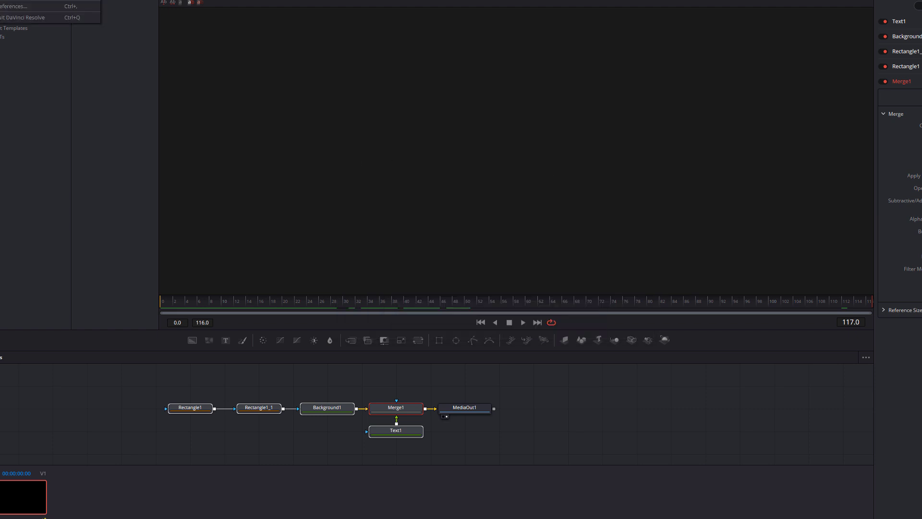
click(16, 18)
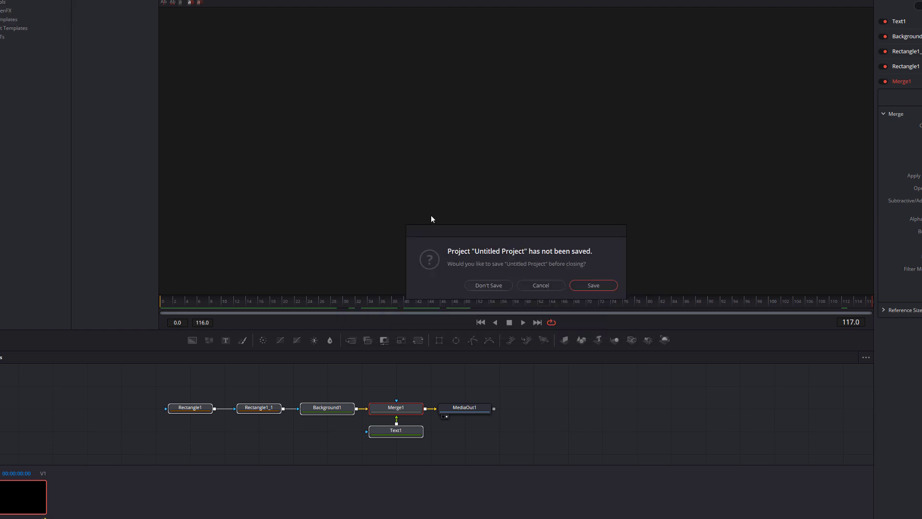
click(489, 285)
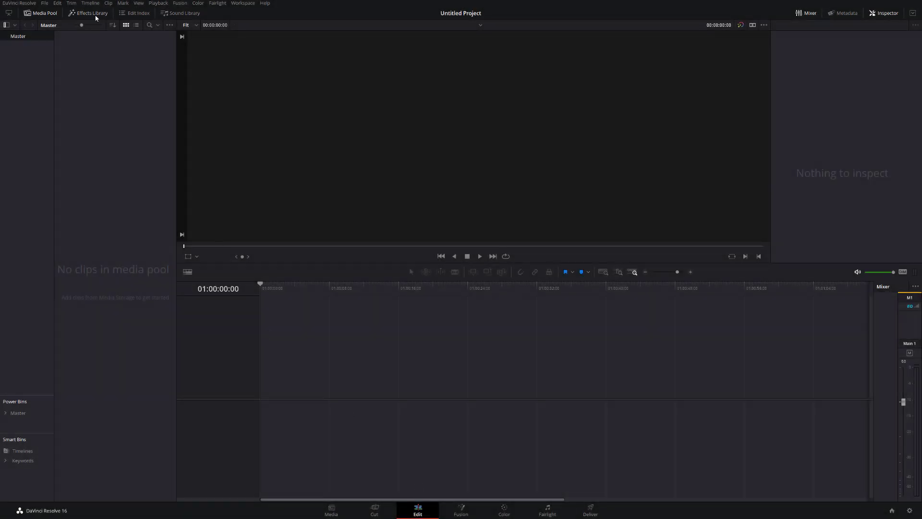
click(96, 16)
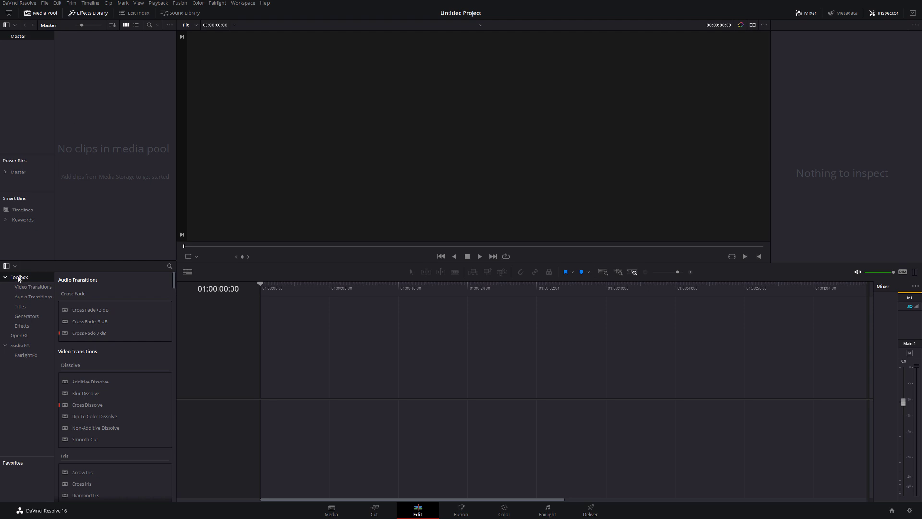
click(25, 317)
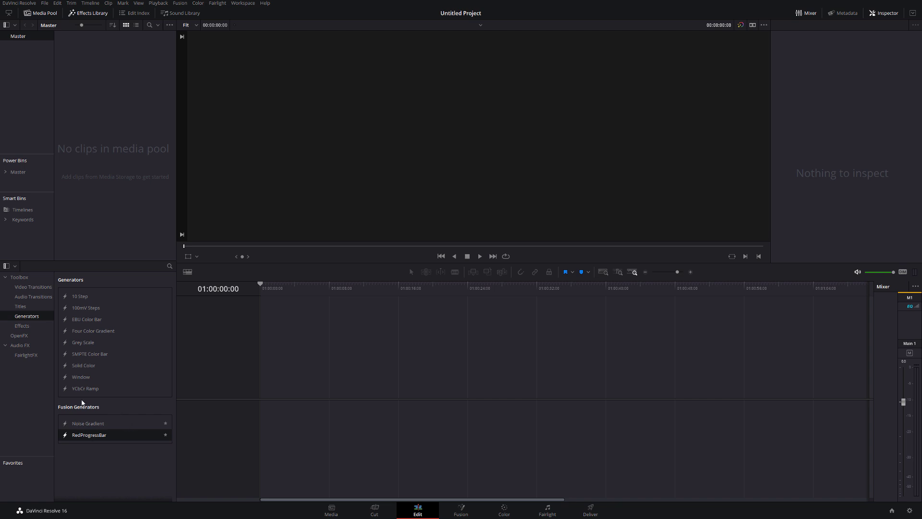
- Place RedProgressBar on Video 1, lengthen the clip, and play it to watch the bar grow
drag(78, 435, 268, 393)
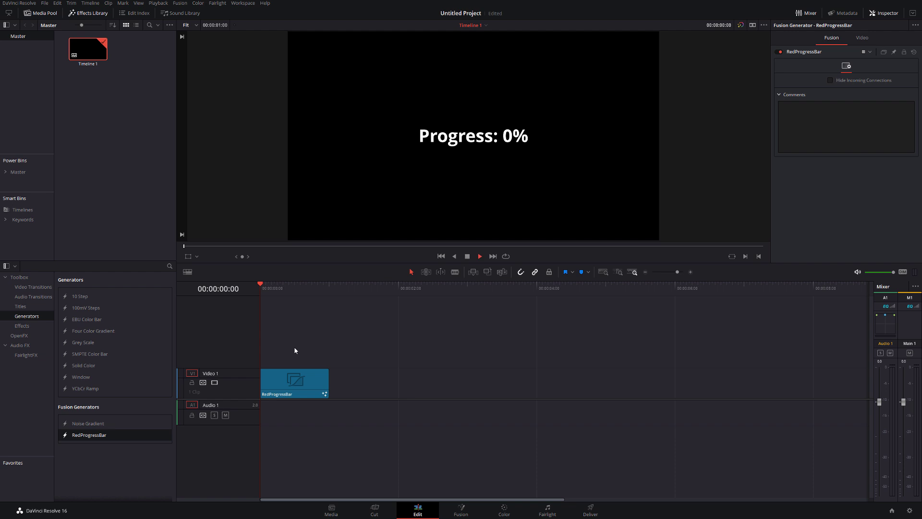
key(space)
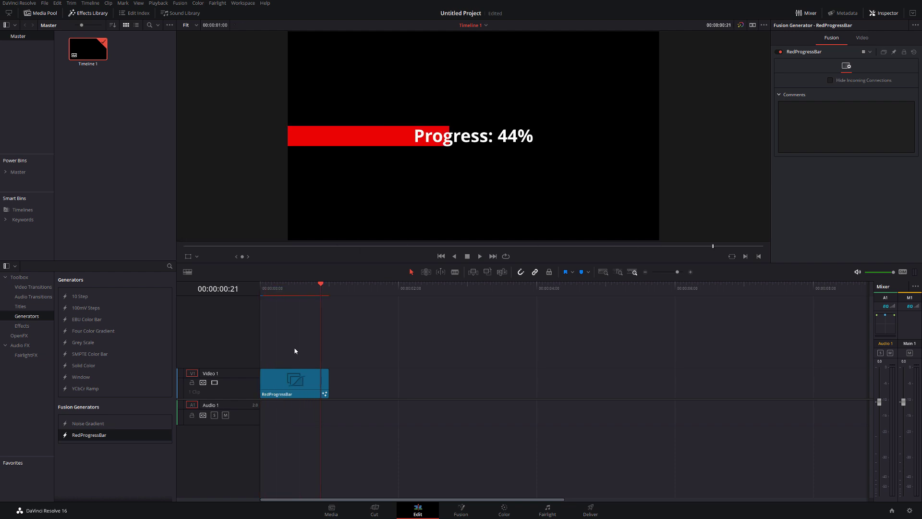
drag(324, 285, 291, 288)
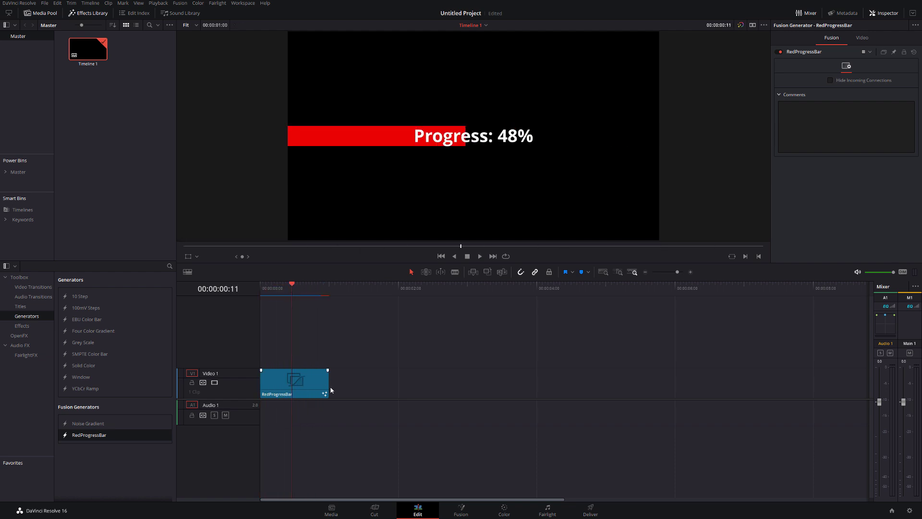
drag(329, 385, 726, 385)
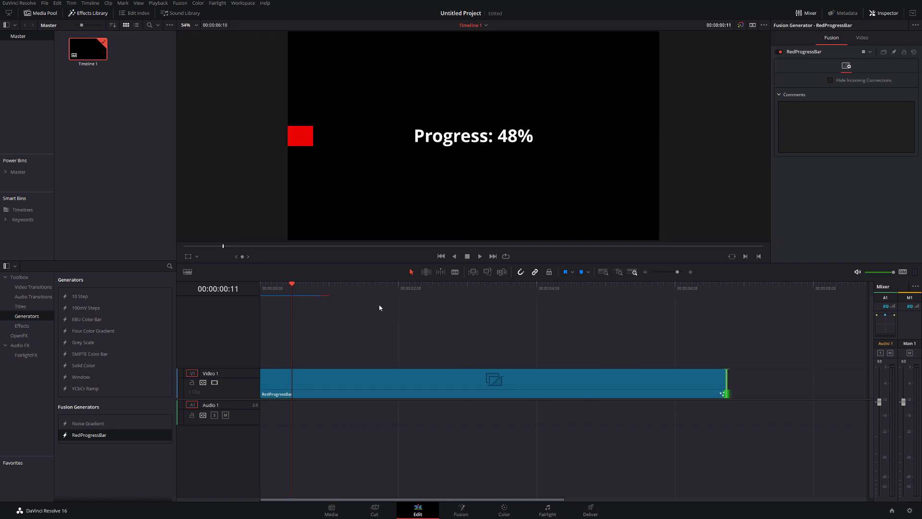
key(space)
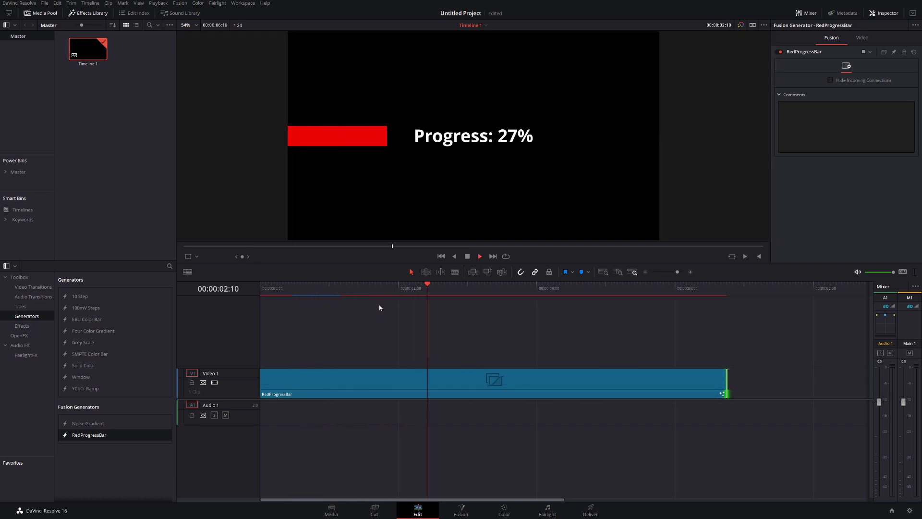